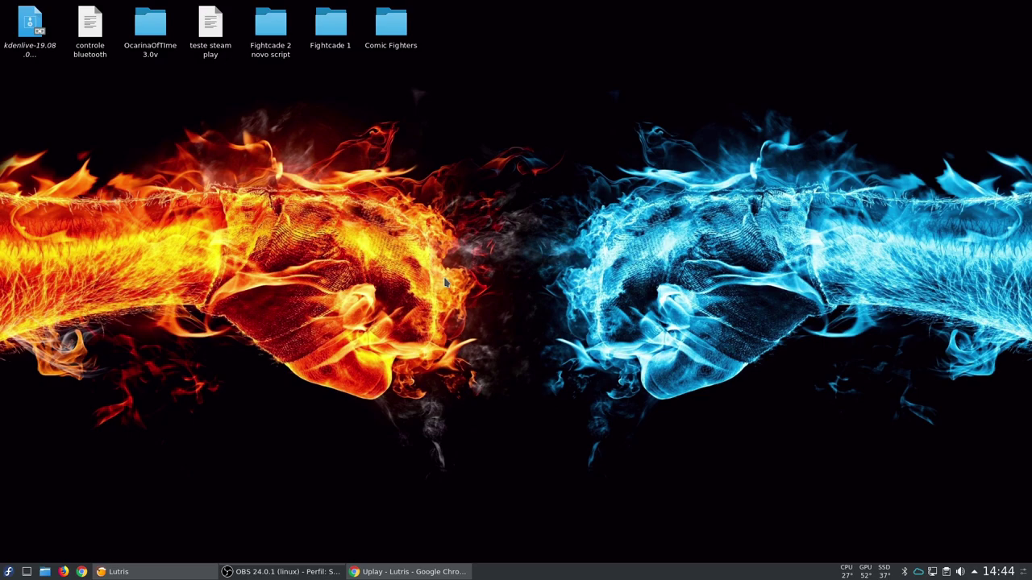
# - Bring up Lutris and examine the details of the existing Uplay BR and Uplay US entries
pyautogui.click(192, 572)
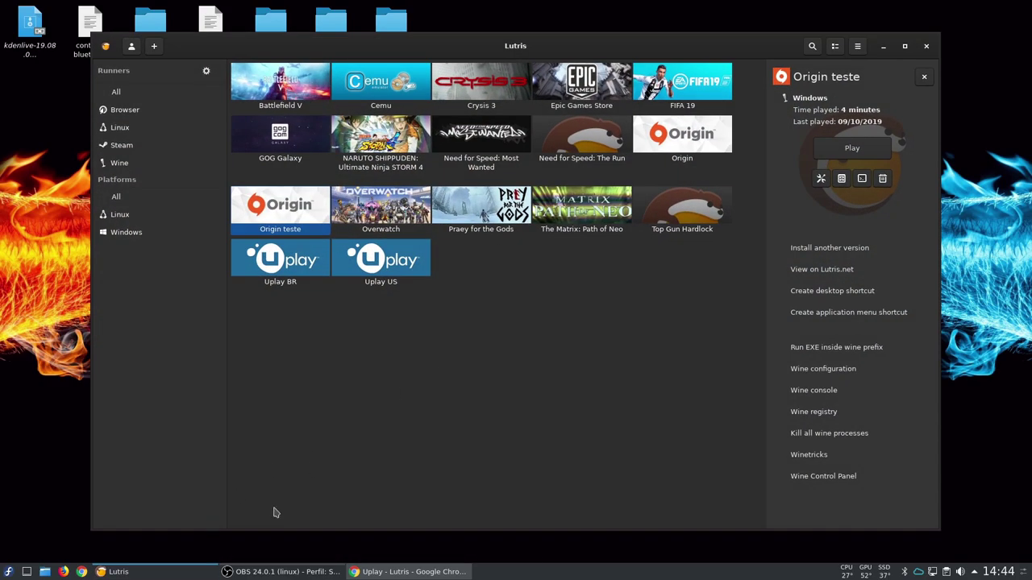
pyautogui.click(308, 278)
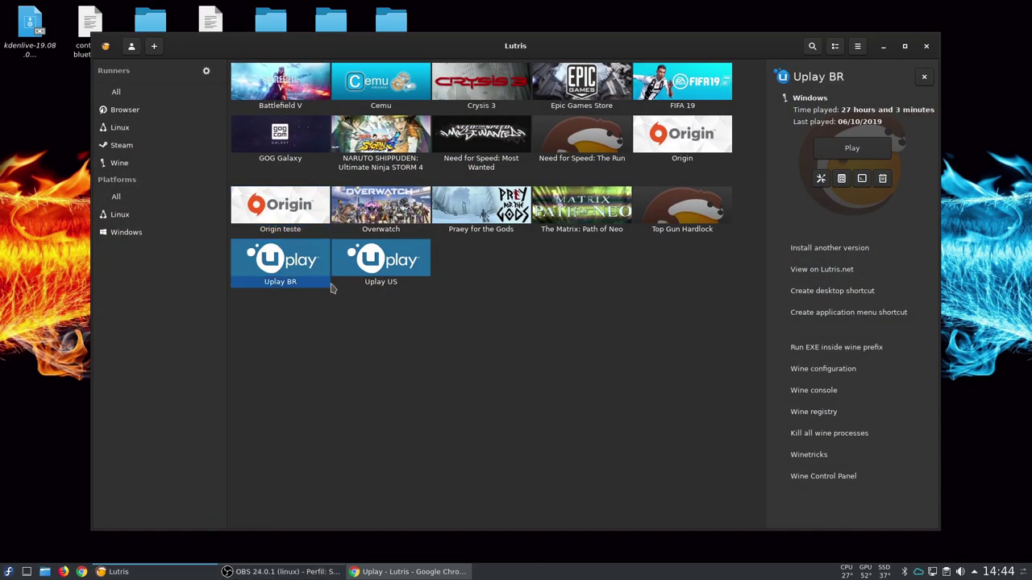
pyautogui.click(376, 280)
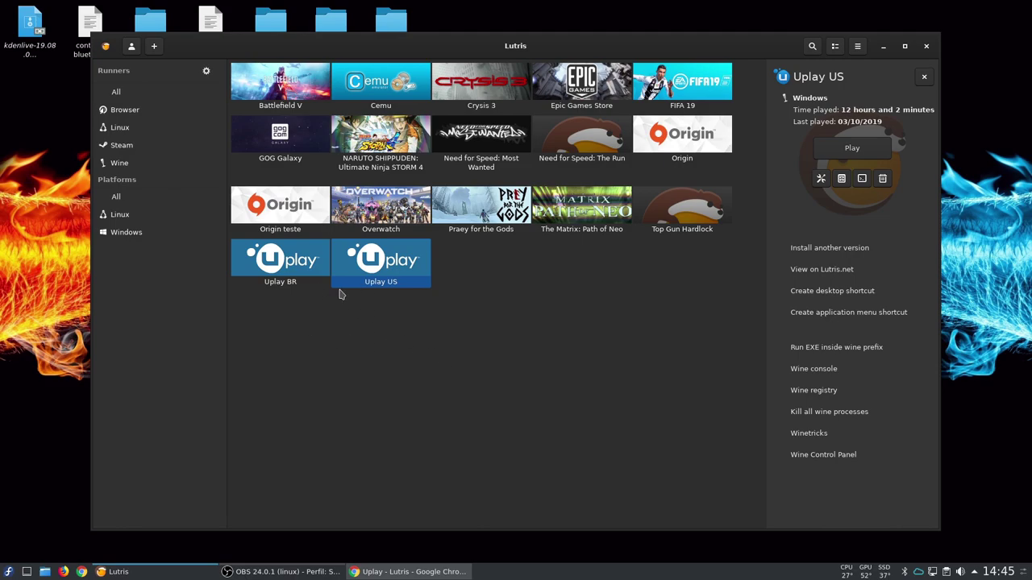
pyautogui.click(272, 273)
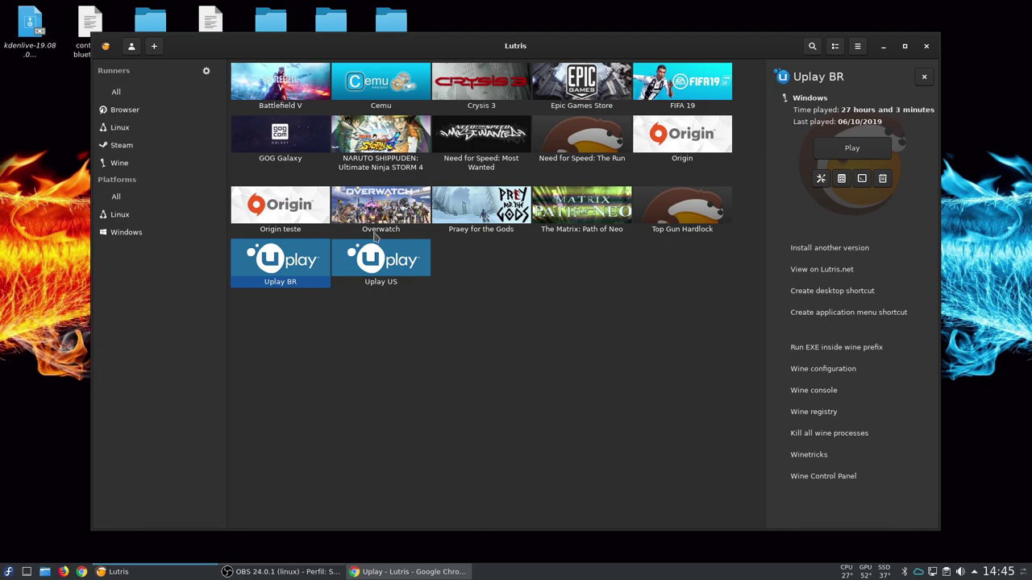
pyautogui.click(368, 281)
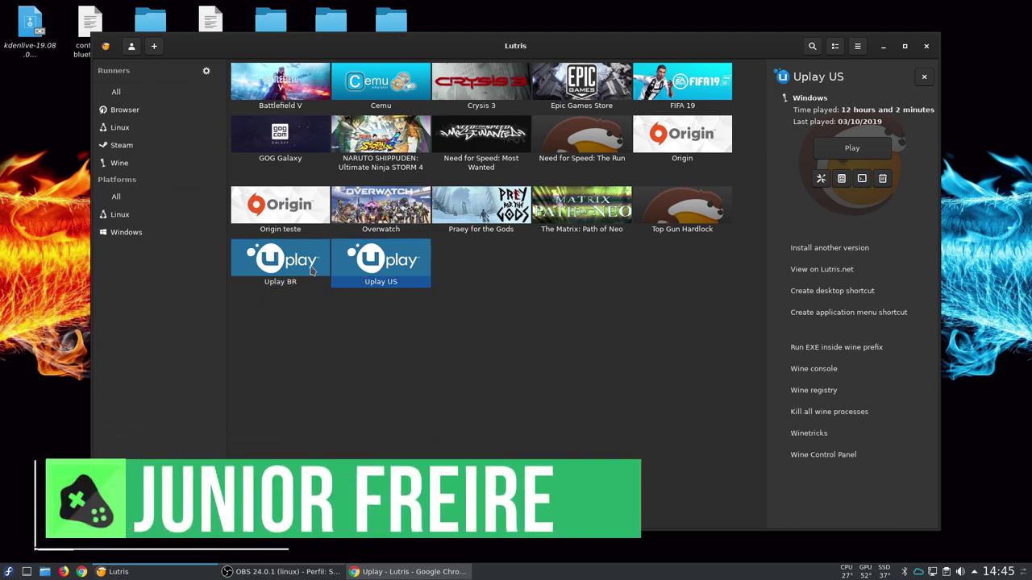
pyautogui.click(312, 271)
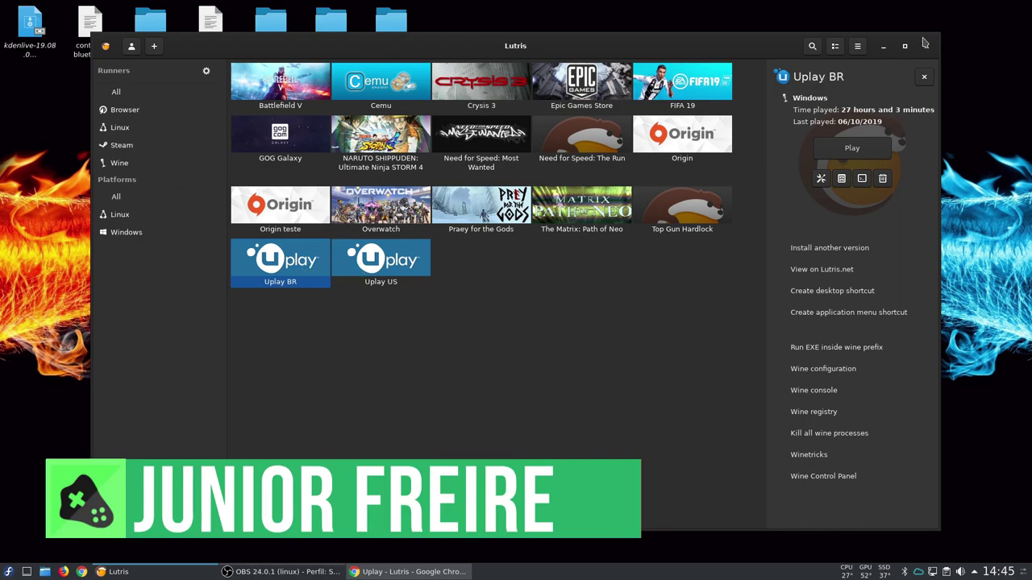
pyautogui.click(383, 278)
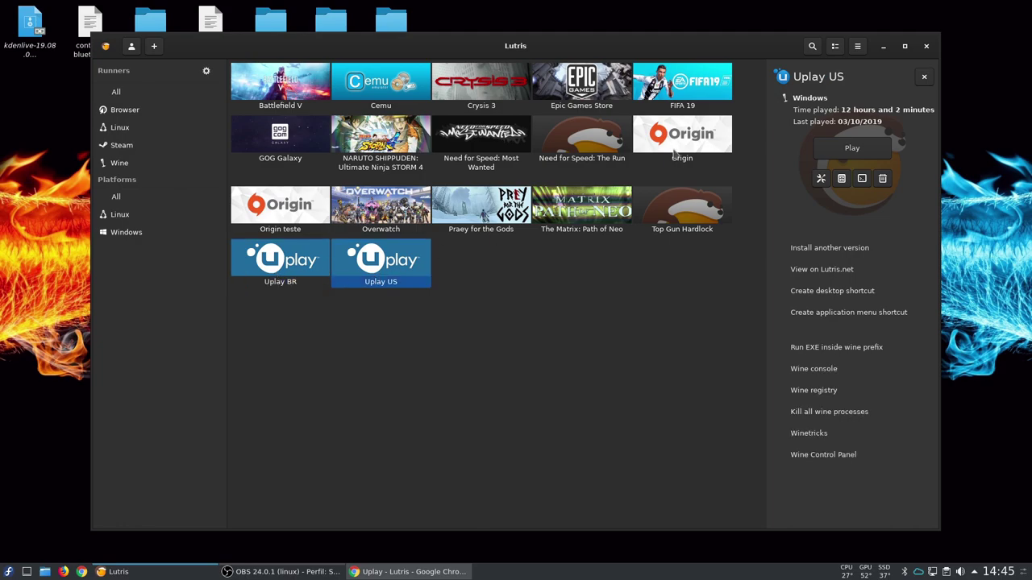
pyautogui.click(887, 47)
# - Switch to Chrome and read the compatibility notes of the available installers on the Lutris Uplay page
pyautogui.click(410, 572)
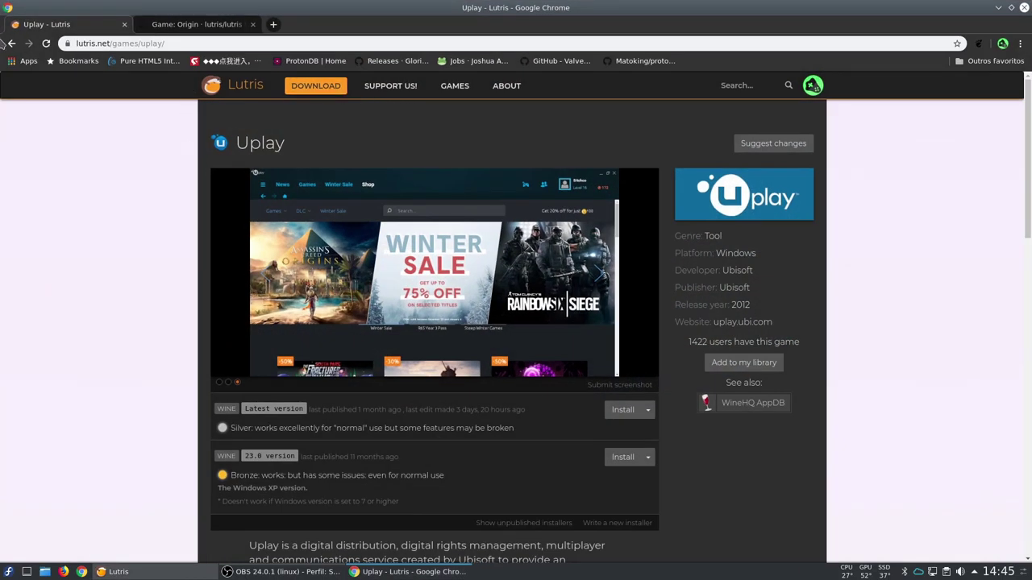
pyautogui.scroll(-3, 739, 337)
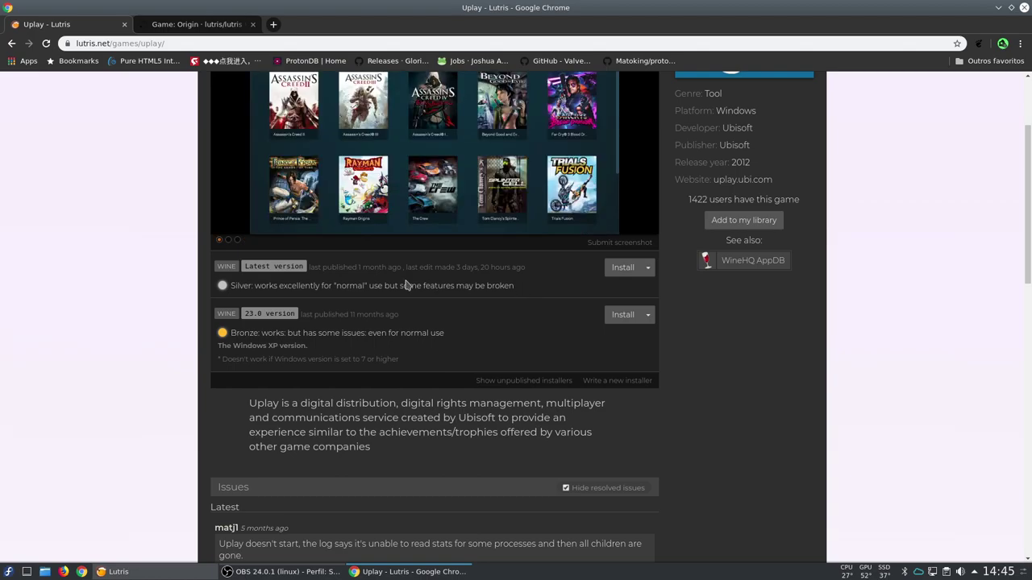
pyautogui.moveTo(358, 267); pyautogui.dragTo(407, 267)
pyautogui.moveTo(275, 286); pyautogui.dragTo(246, 300)
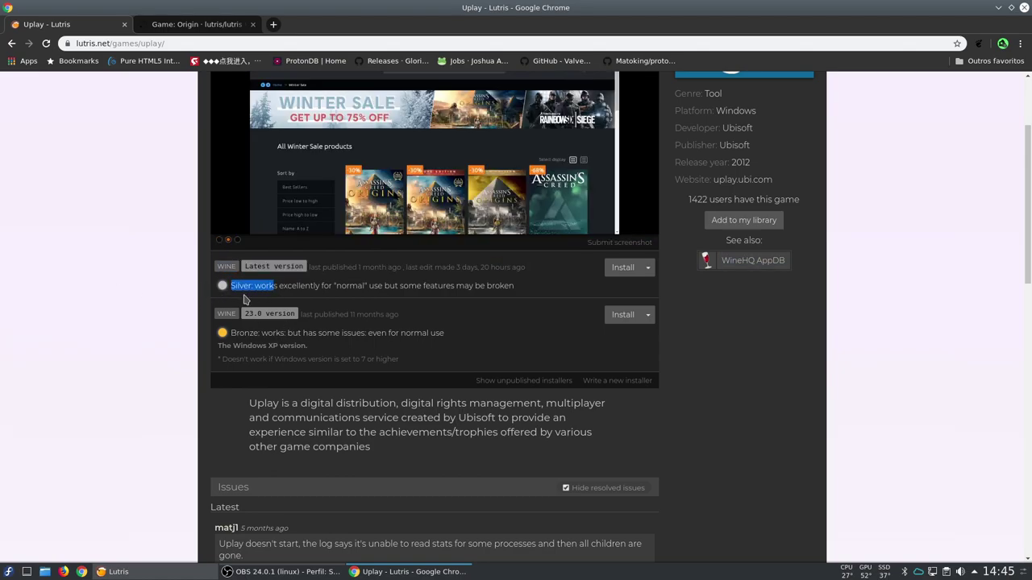
pyautogui.click(307, 300)
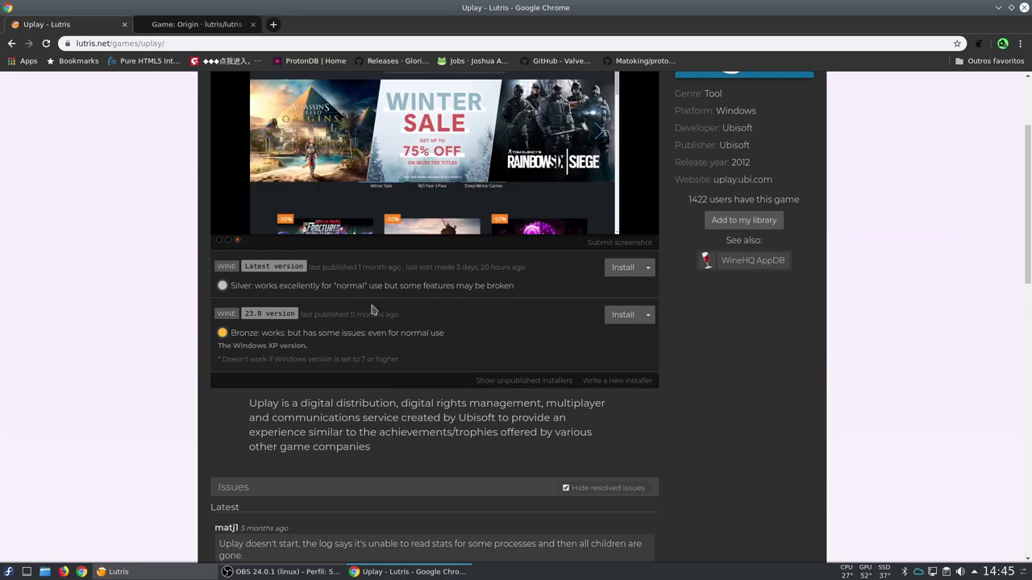
pyautogui.moveTo(373, 285); pyautogui.dragTo(521, 288)
pyautogui.click(520, 288)
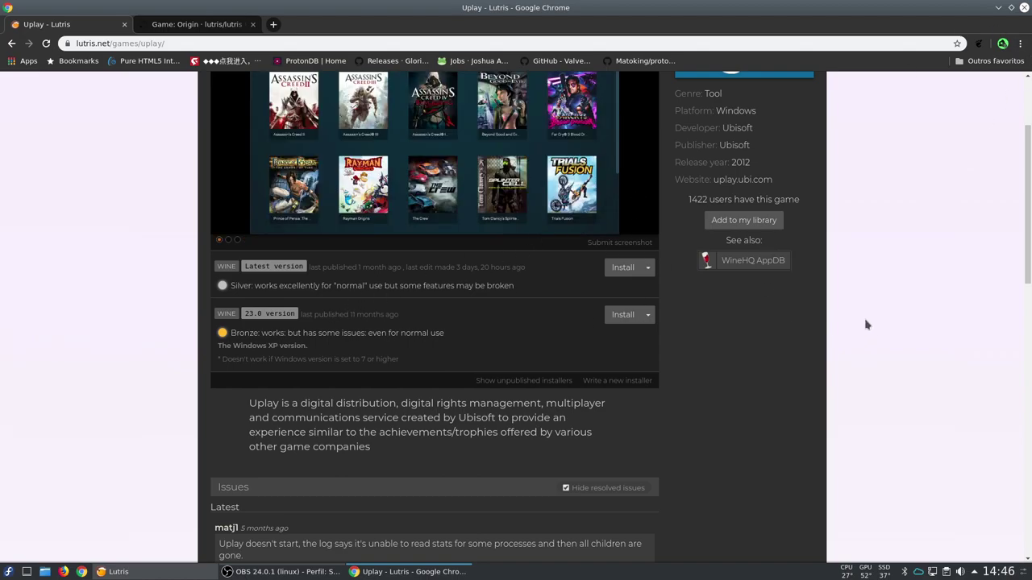
# - Launch the latest Uplay installer from the web page in Lutris and choose to install the game again
pyautogui.click(622, 267)
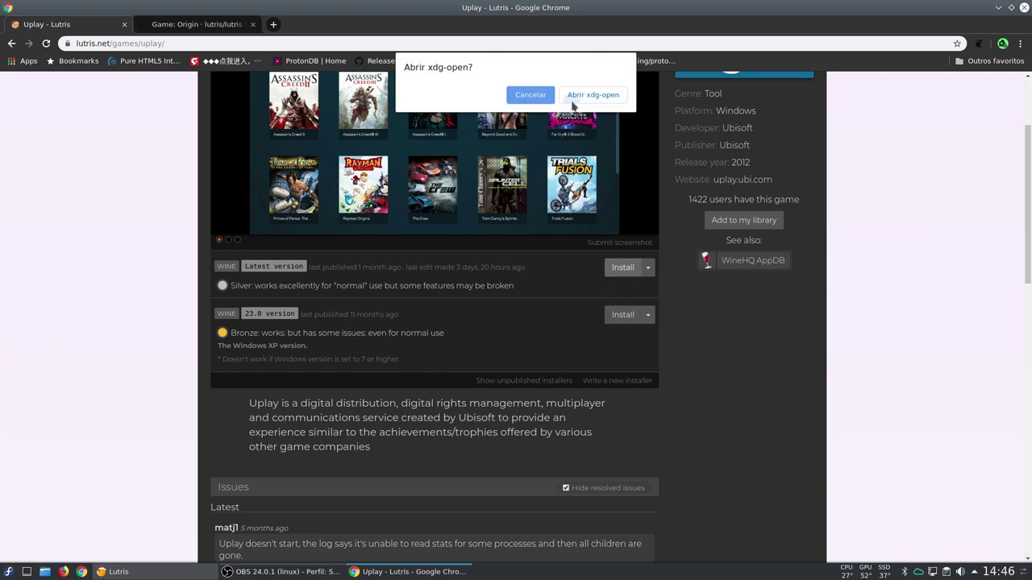
pyautogui.click(528, 95)
pyautogui.click(999, 7)
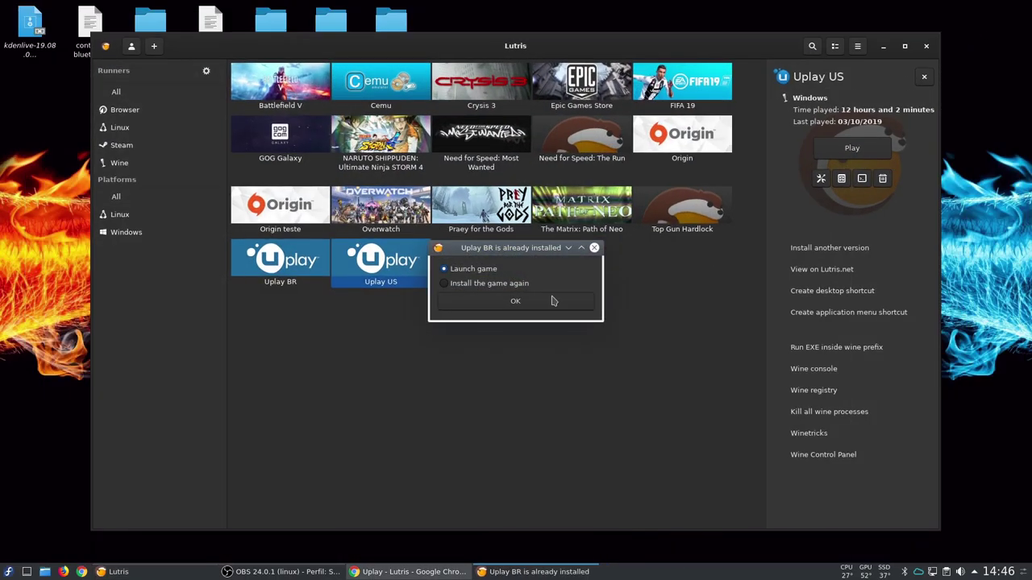
pyautogui.click(458, 286)
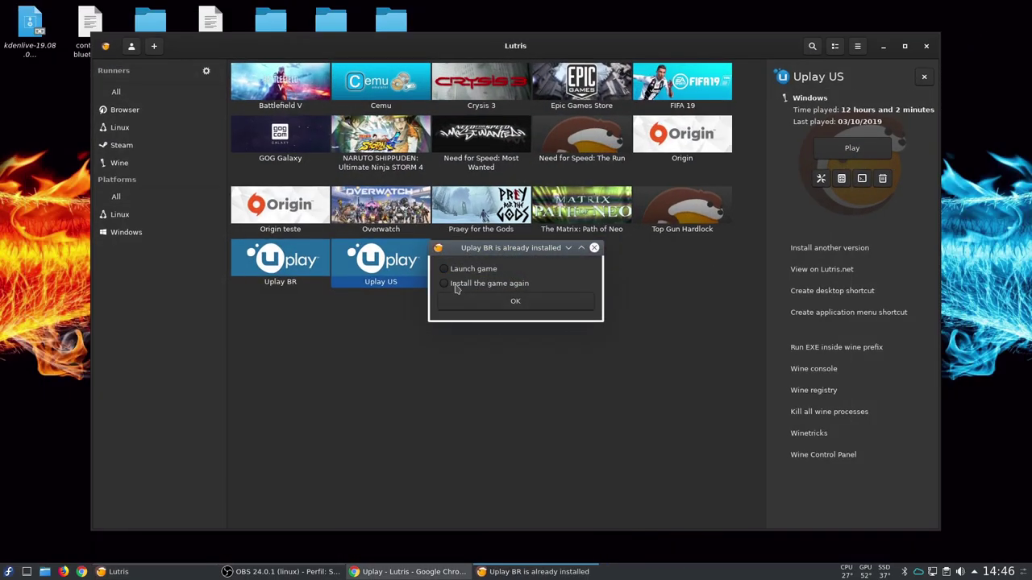
pyautogui.click(509, 304)
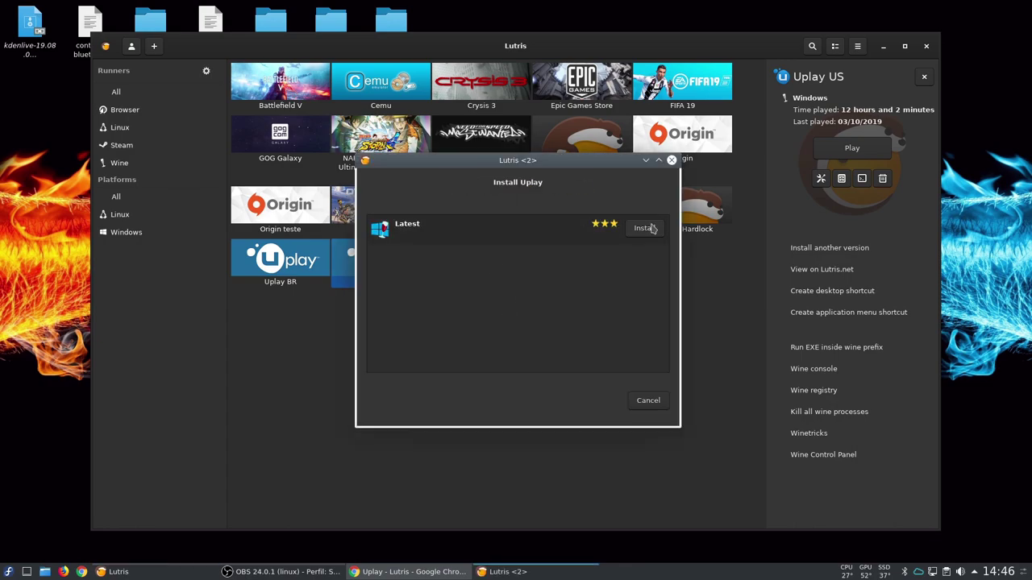
pyautogui.click(649, 227)
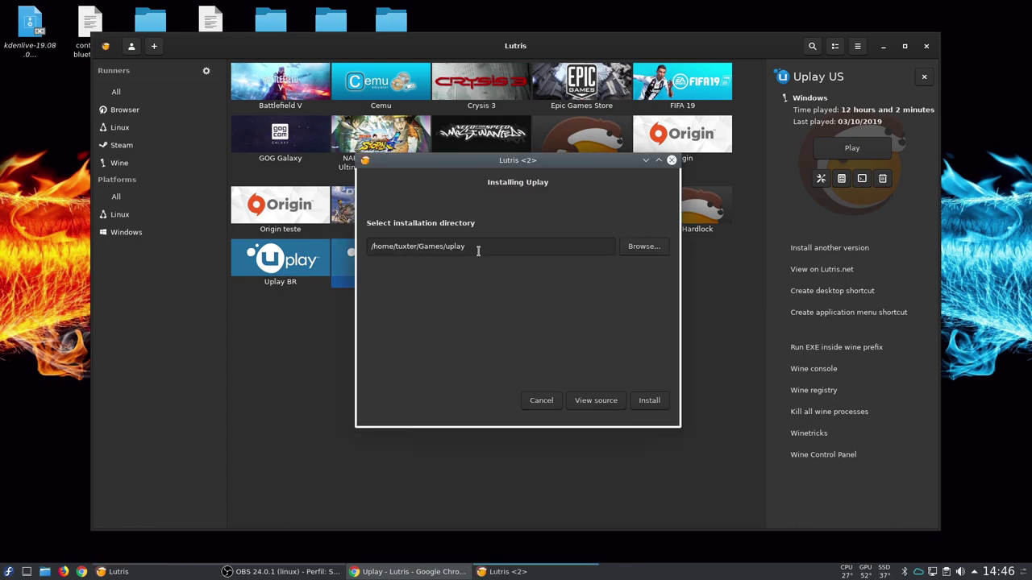
# - Check the contents of the Games folder in the Dolphin file manager and close it
pyautogui.click(44, 572)
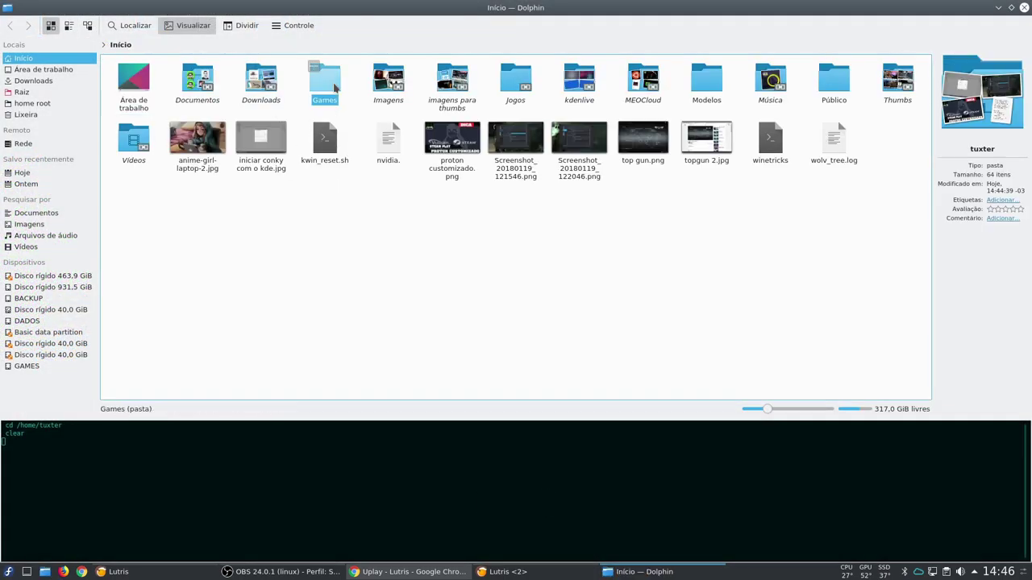
pyautogui.click(325, 83)
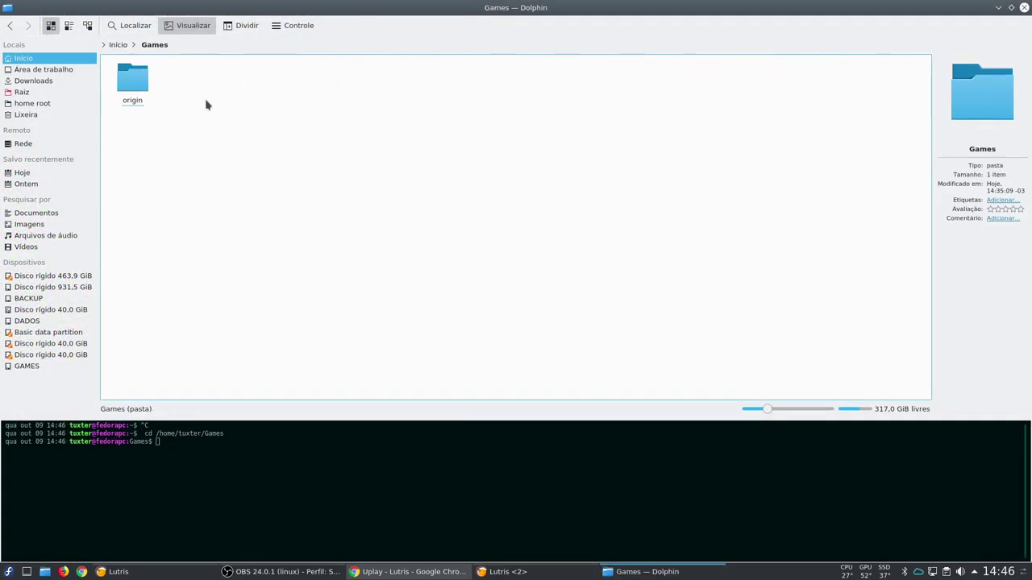
pyautogui.click(1024, 7)
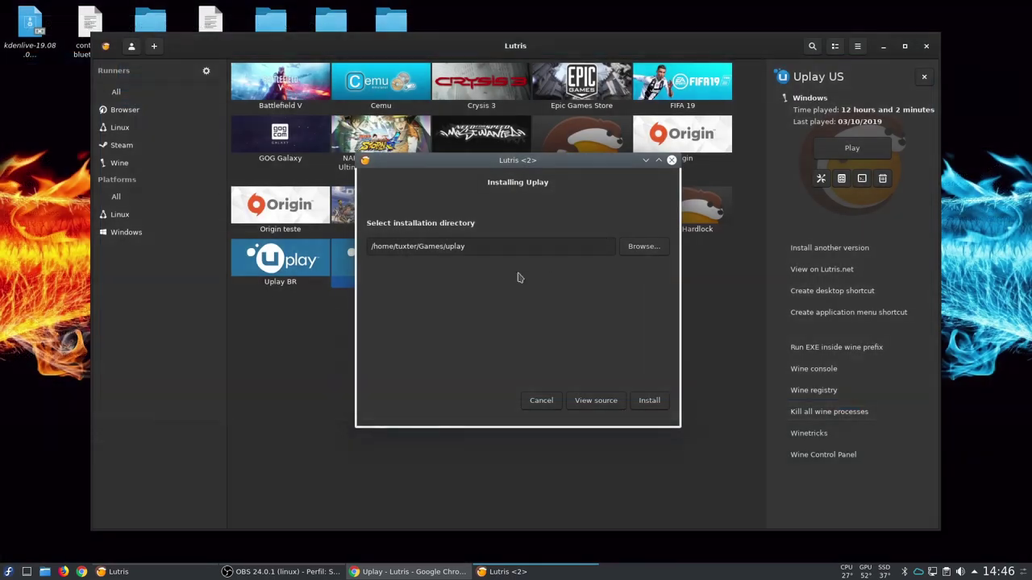
# - Install Uplay in the suggested Games/uplay directory with Nvidia as the GPU for the DXVK workarounds, and close the installer
pyautogui.click(649, 401)
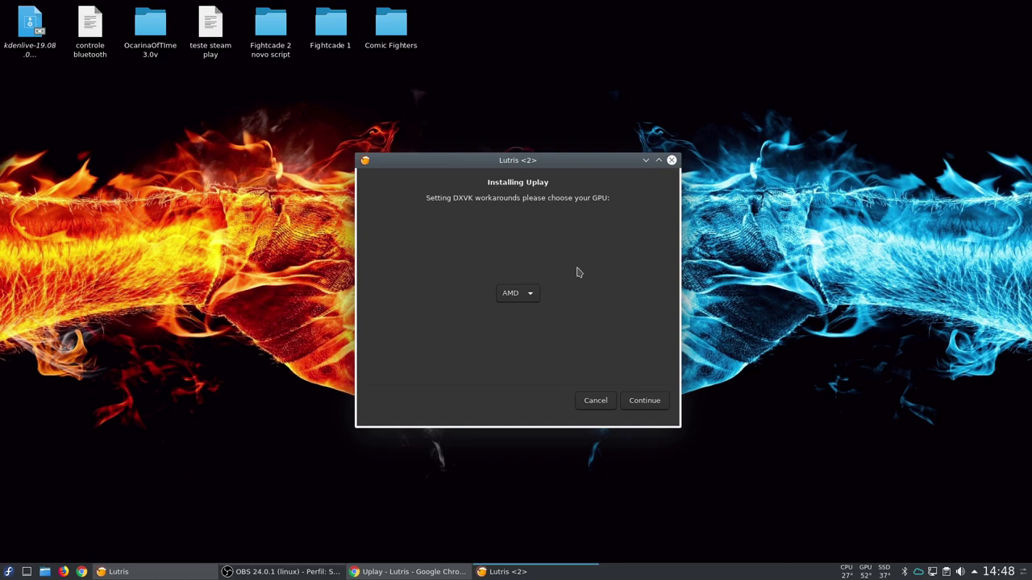
pyautogui.click(536, 295)
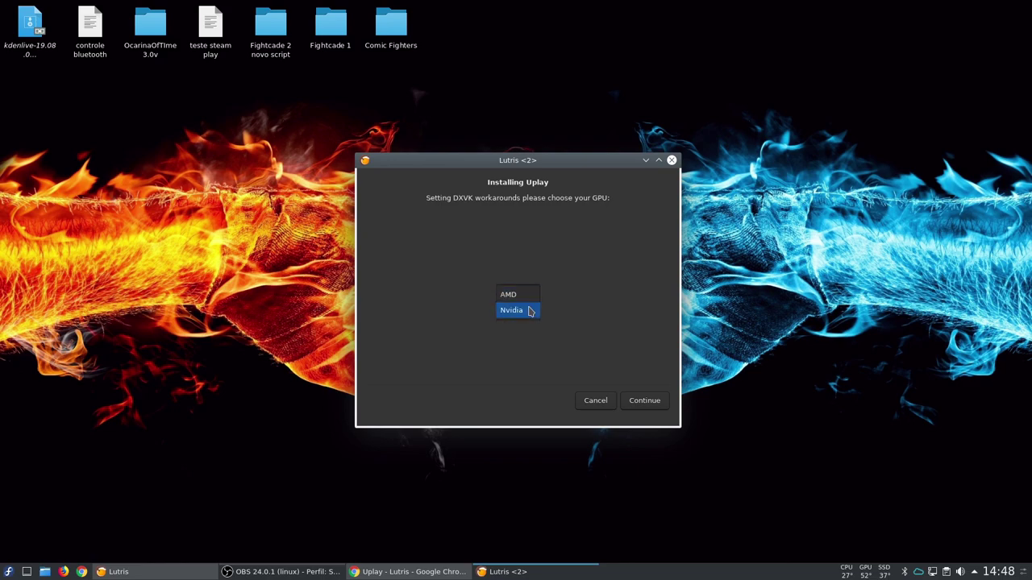
pyautogui.click(522, 308)
pyautogui.click(657, 407)
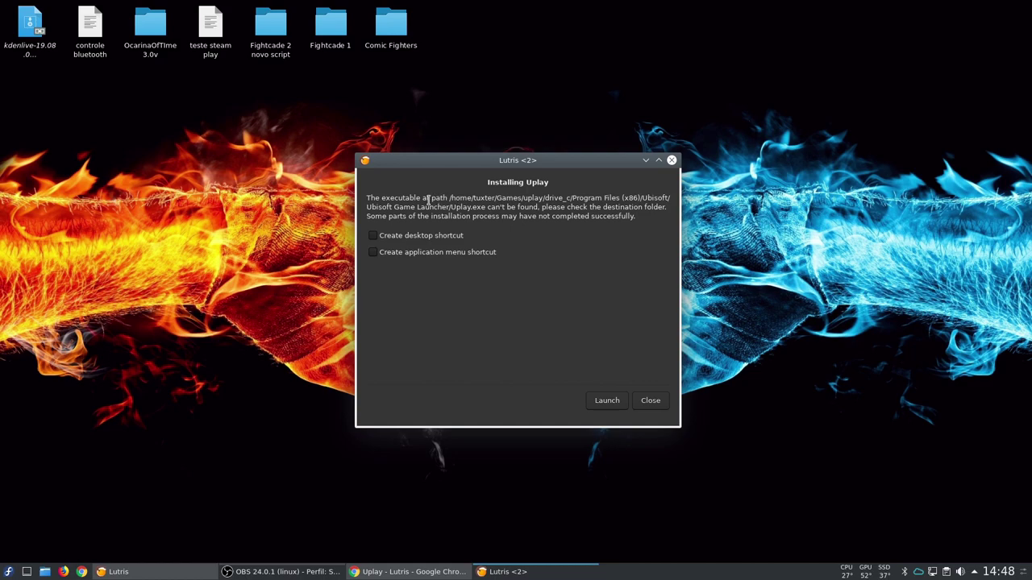
pyautogui.moveTo(450, 197); pyautogui.dragTo(487, 208)
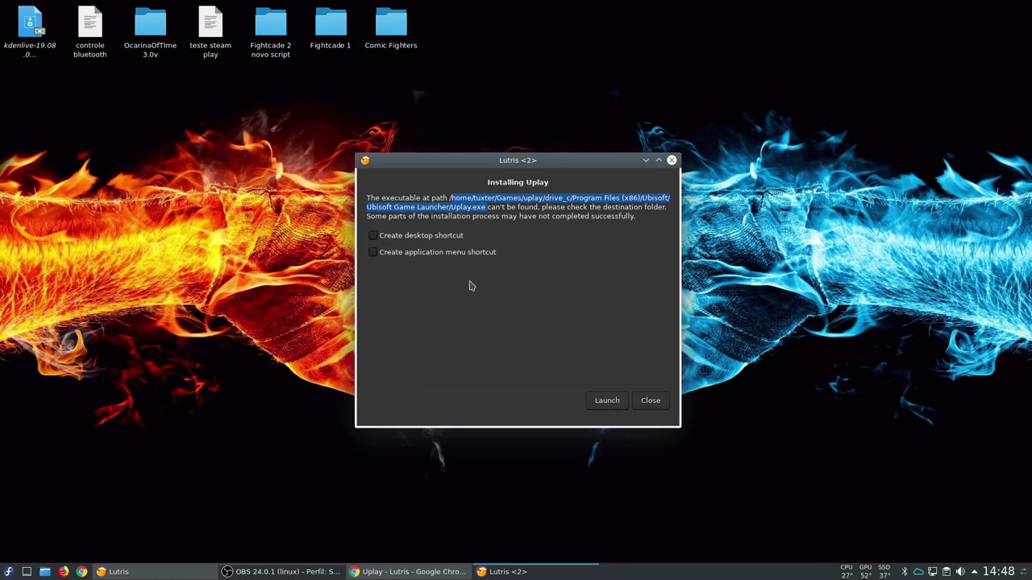
pyautogui.click(651, 401)
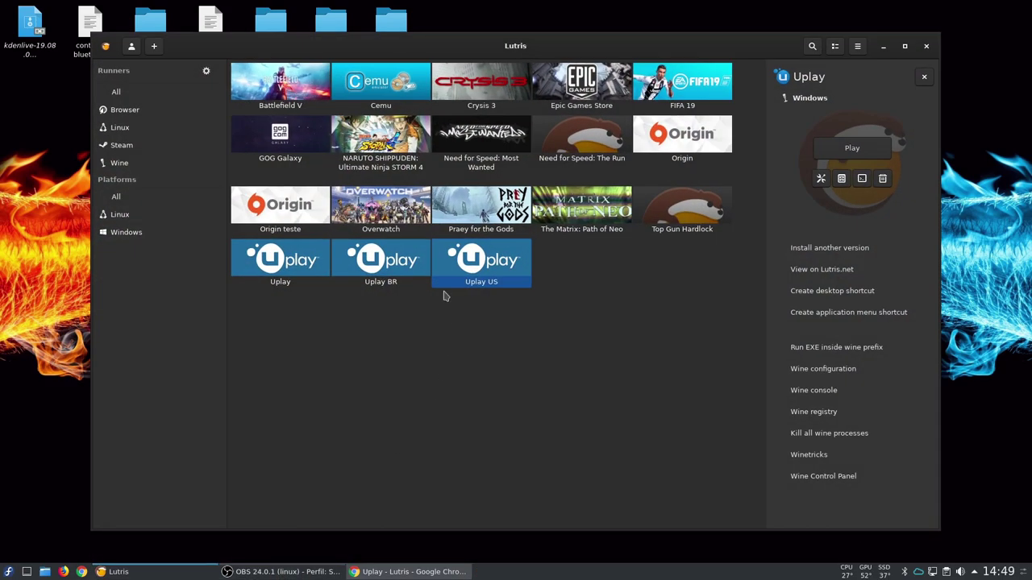
# - Open the configuration of the new Uplay entry and show its game options
pyautogui.rightClick(287, 273)
pyautogui.click(315, 304)
pyautogui.click(395, 159)
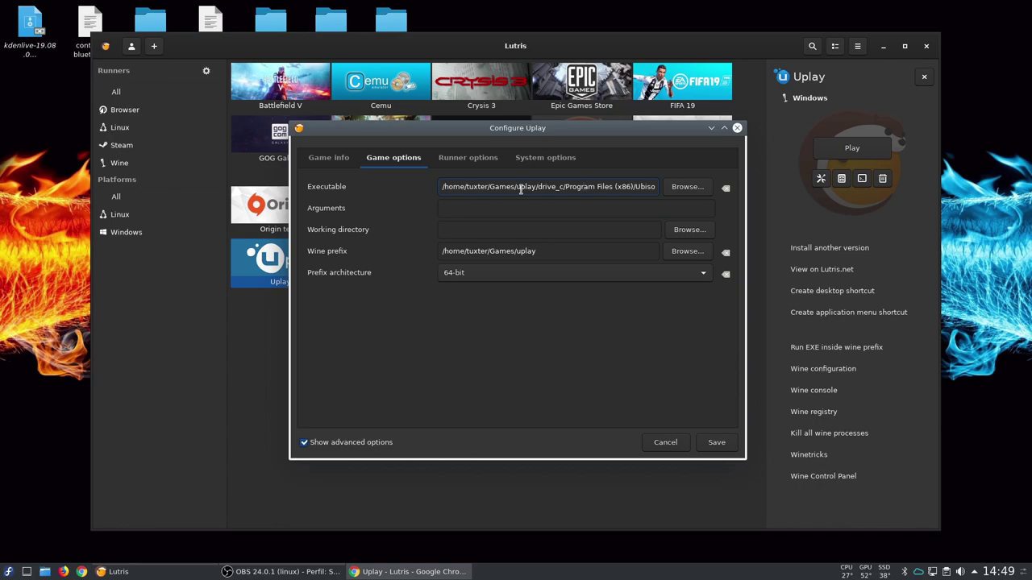
pyautogui.click(698, 189)
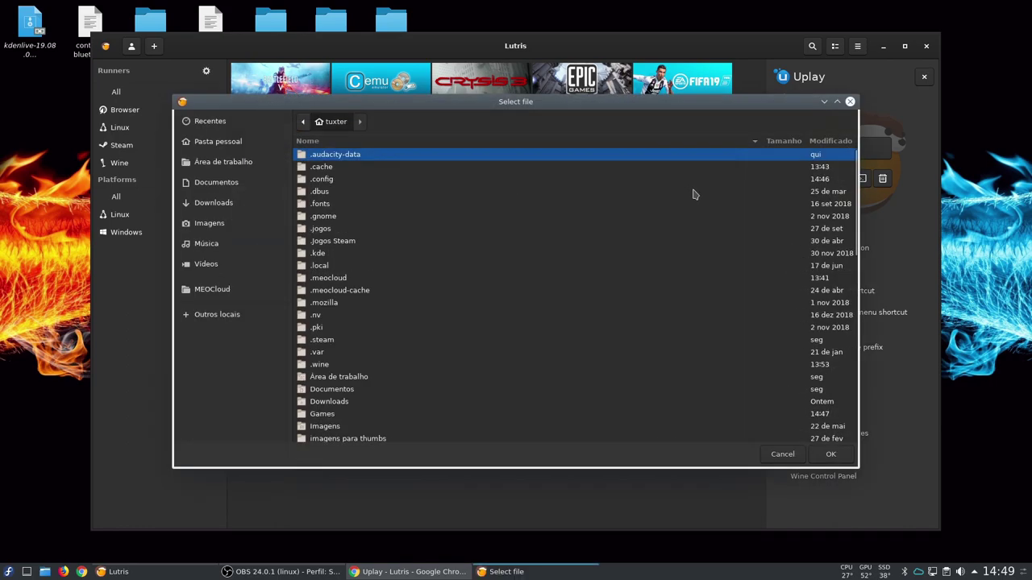
pyautogui.scroll(-5, 476, 319)
pyautogui.scroll(-4, 478, 328)
pyautogui.scroll(10, 484, 338)
pyautogui.press('Escape')
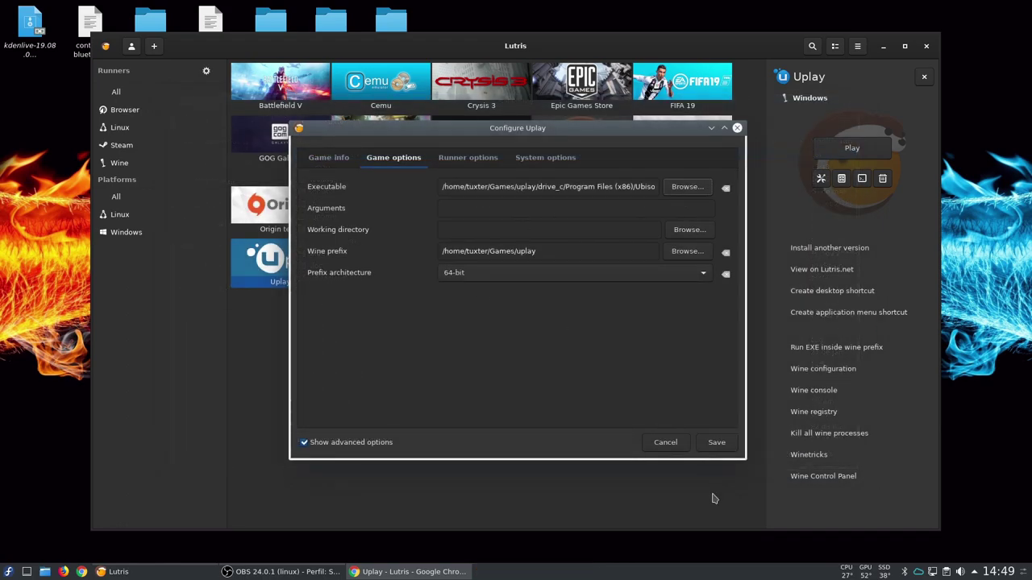
# - Rename the new entry to "Uplay teste", look over the runner and system options, and save the configuration
pyautogui.click(326, 158)
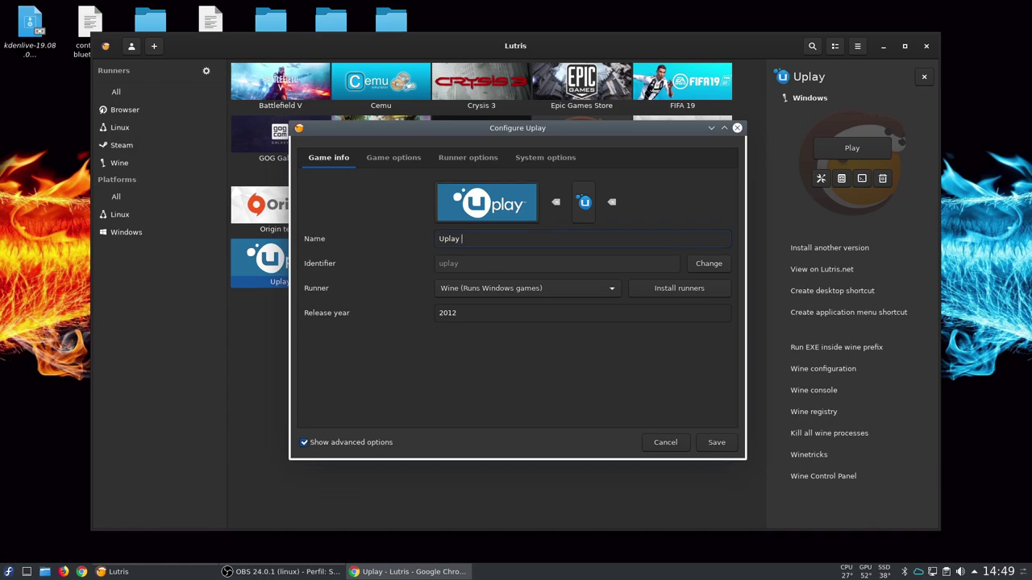
pyautogui.write('teste')
pyautogui.click(448, 163)
pyautogui.click(546, 160)
pyautogui.click(717, 445)
# - Examine the Games/uplay/drive_c folder in Dolphin for the installed Uplay program files
pyautogui.click(45, 572)
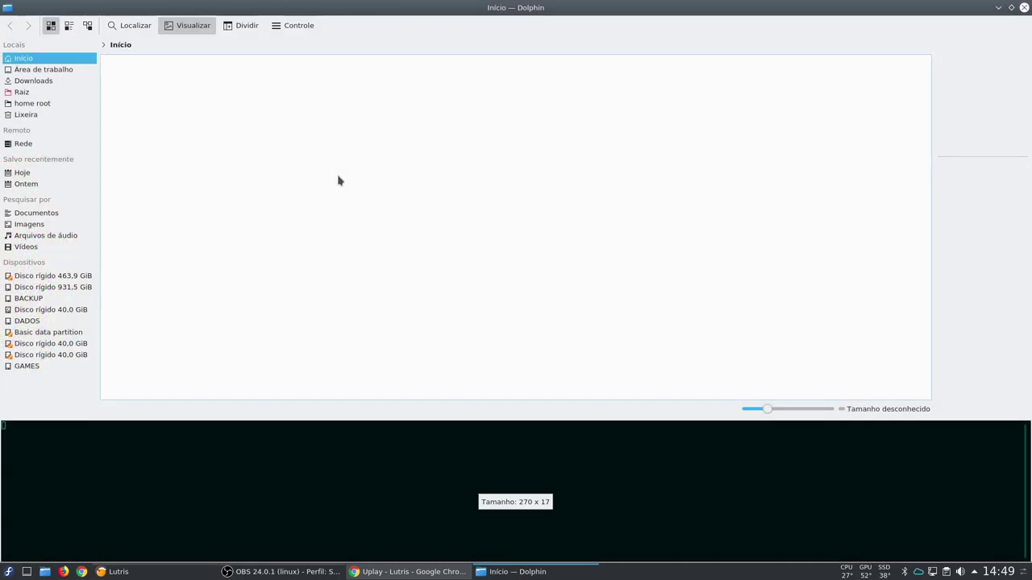
pyautogui.click(325, 80)
pyautogui.click(193, 85)
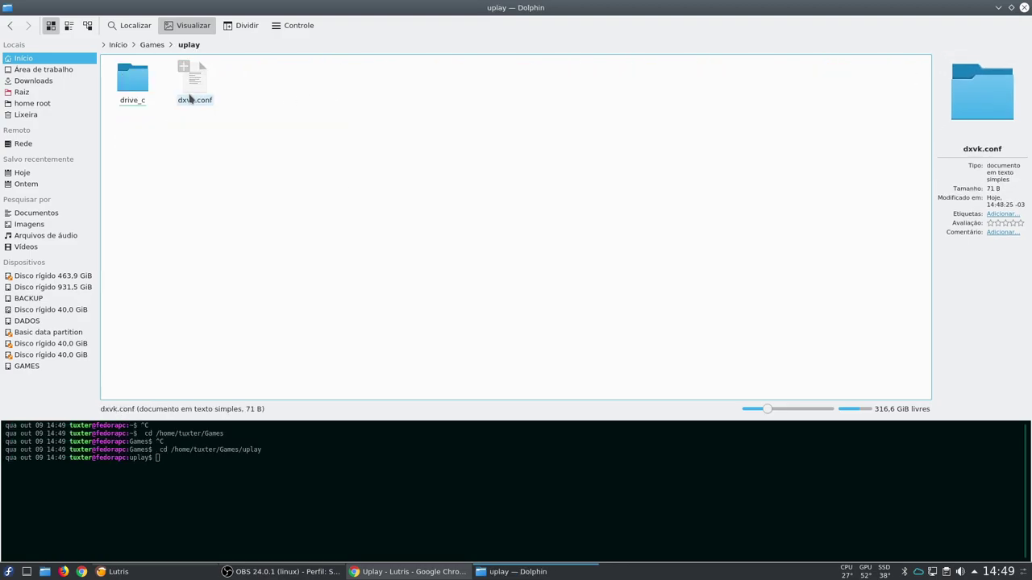
pyautogui.click(137, 85)
pyautogui.click(139, 88)
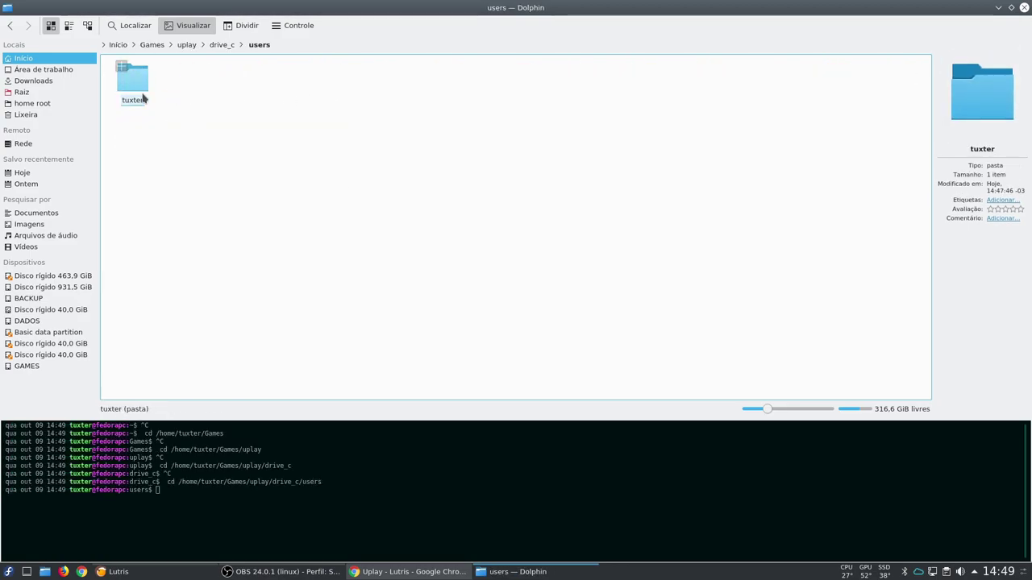
pyautogui.hotkey('alt', 'Left')
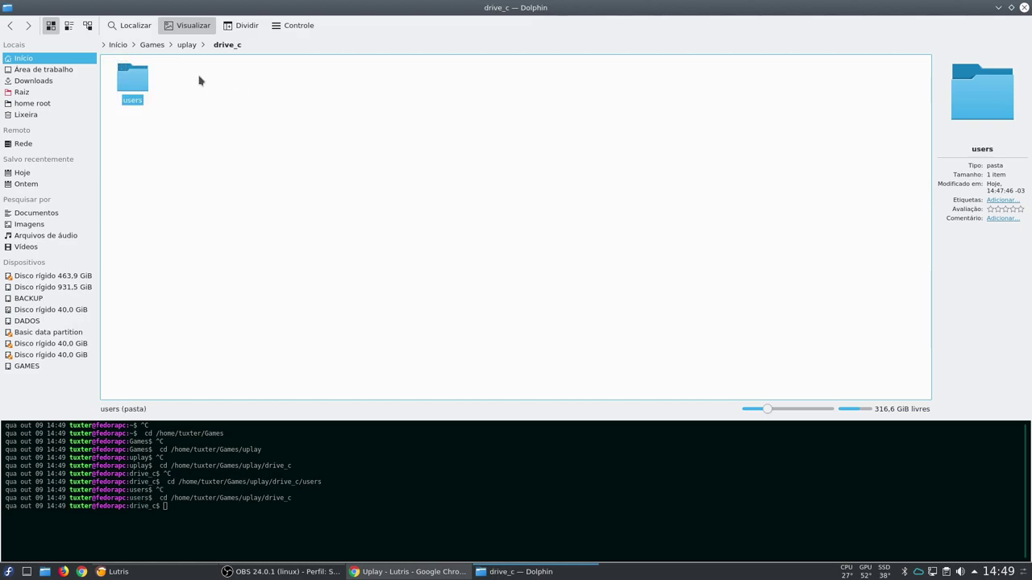
pyautogui.click(286, 126)
pyautogui.click(998, 7)
# - Switch to Chrome, search Google for "uplay" in a new tab and open the official Ubisoft Uplay site
pyautogui.click(411, 572)
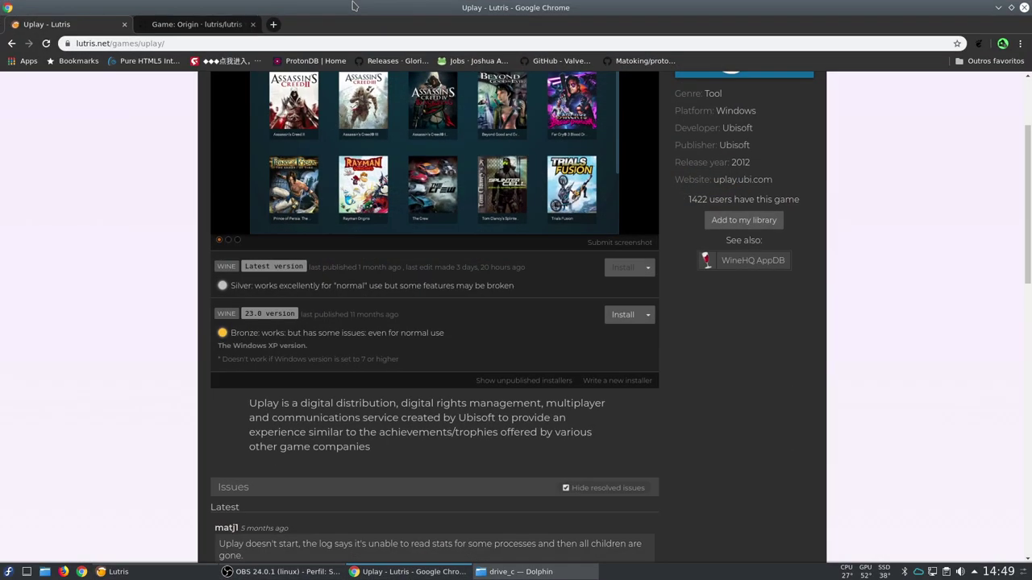
pyautogui.click(277, 25)
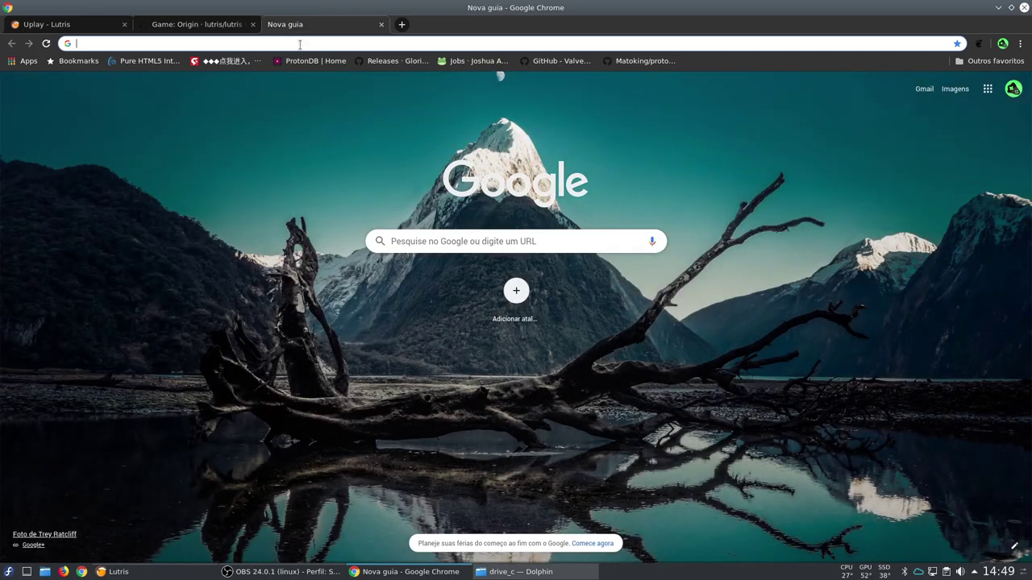
pyautogui.write('u')
pyautogui.write('y')
pyautogui.press('Return')
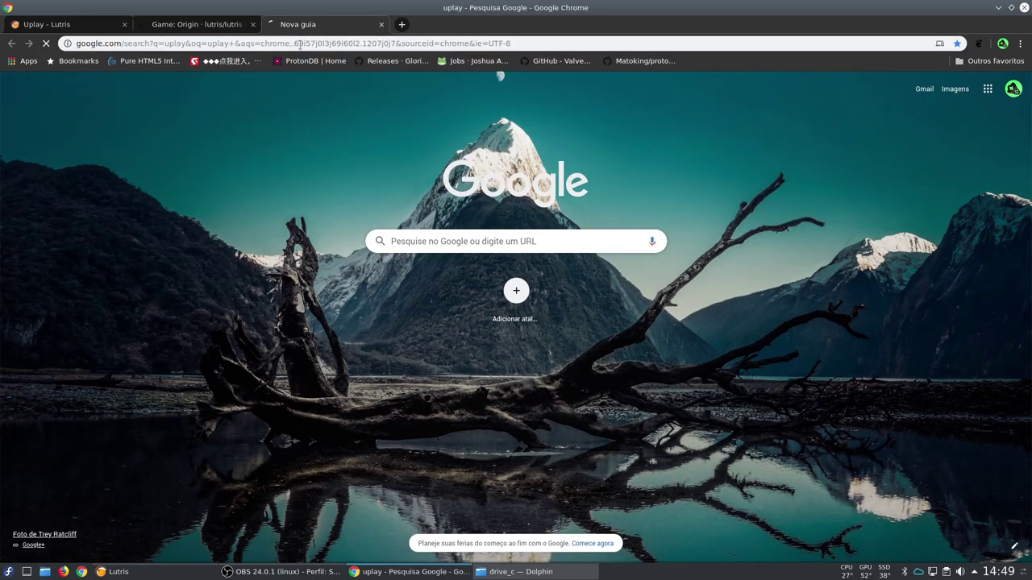
pyautogui.click(130, 170)
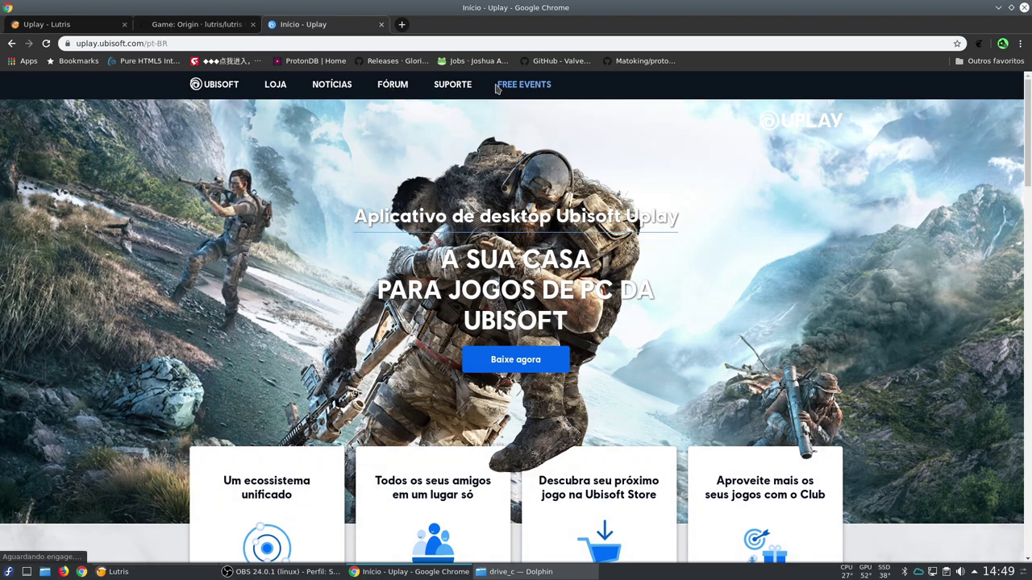
# - Start the Uplay desktop installer download from the Ubisoft page and cancel it
pyautogui.click(524, 360)
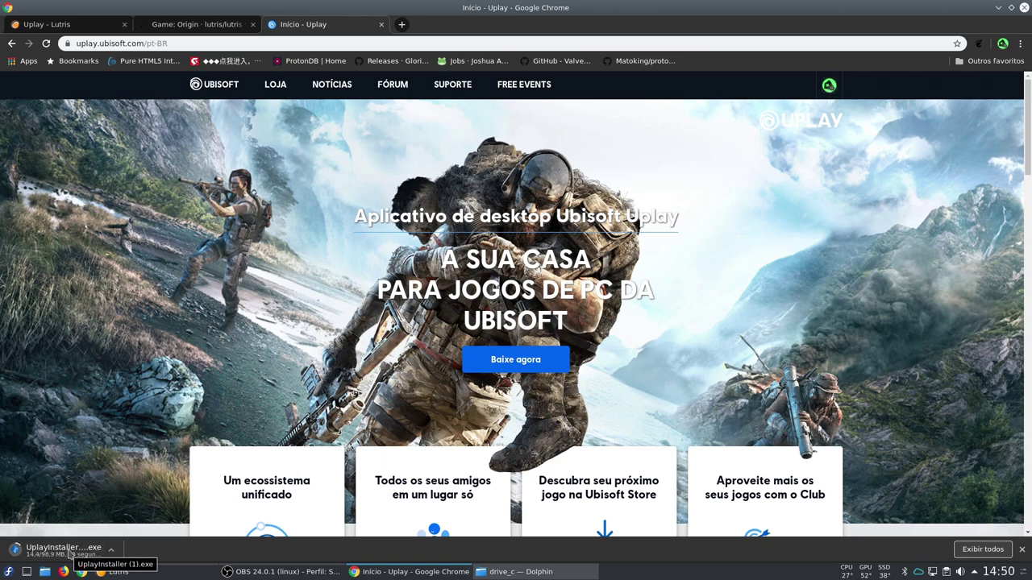
pyautogui.click(110, 554)
pyautogui.click(129, 532)
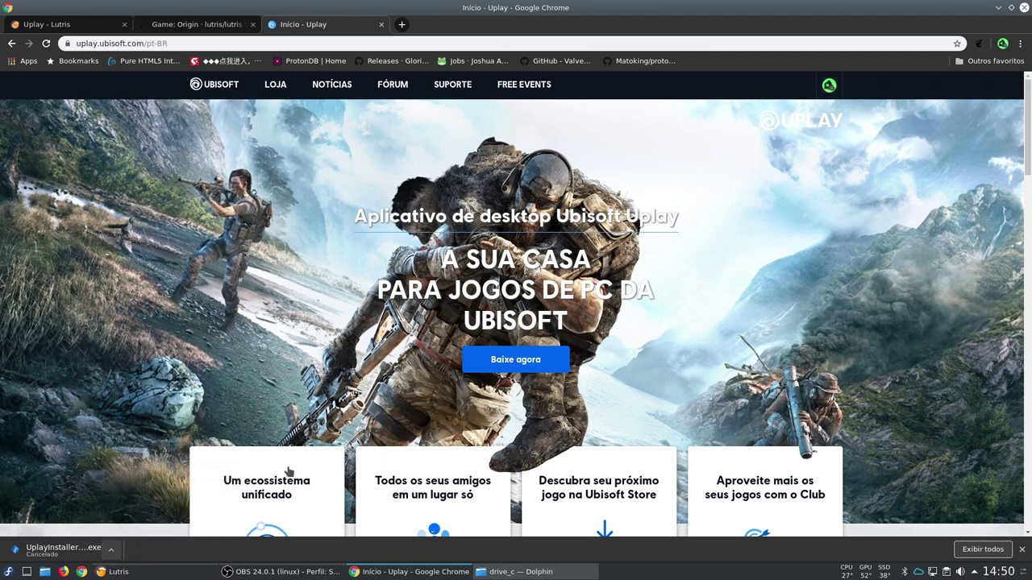
# - Switch back to Lutris and run the Uplay installer from the Downloads folder inside the wine prefix of Uplay teste
pyautogui.click(999, 8)
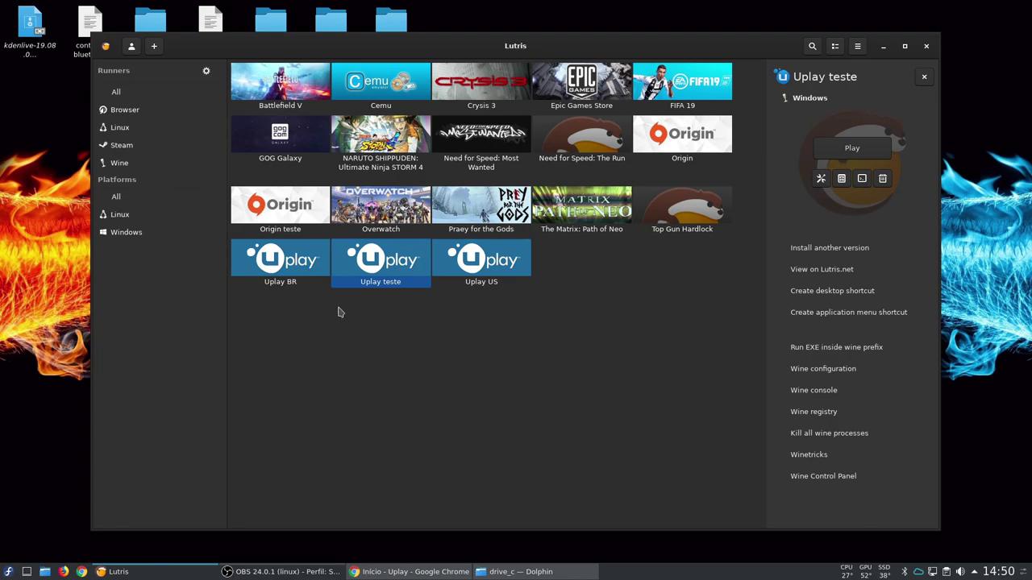
pyautogui.click(403, 344)
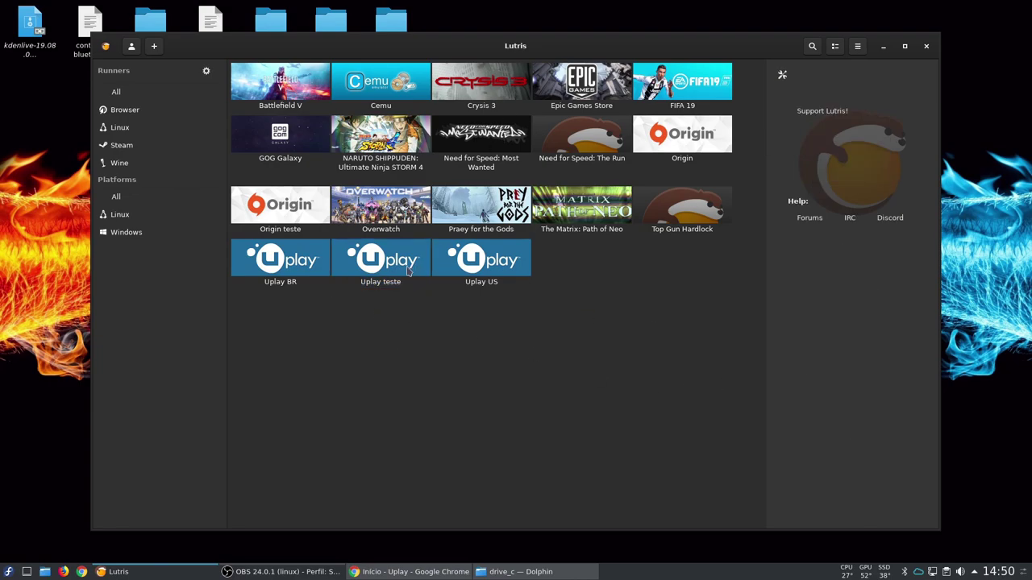
pyautogui.click(409, 272)
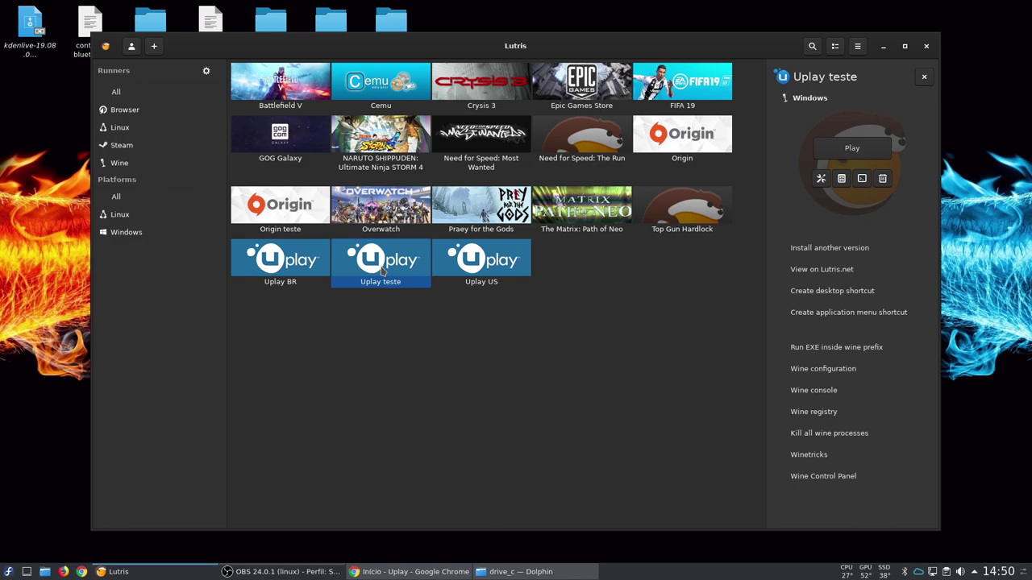
pyautogui.rightClick(382, 272)
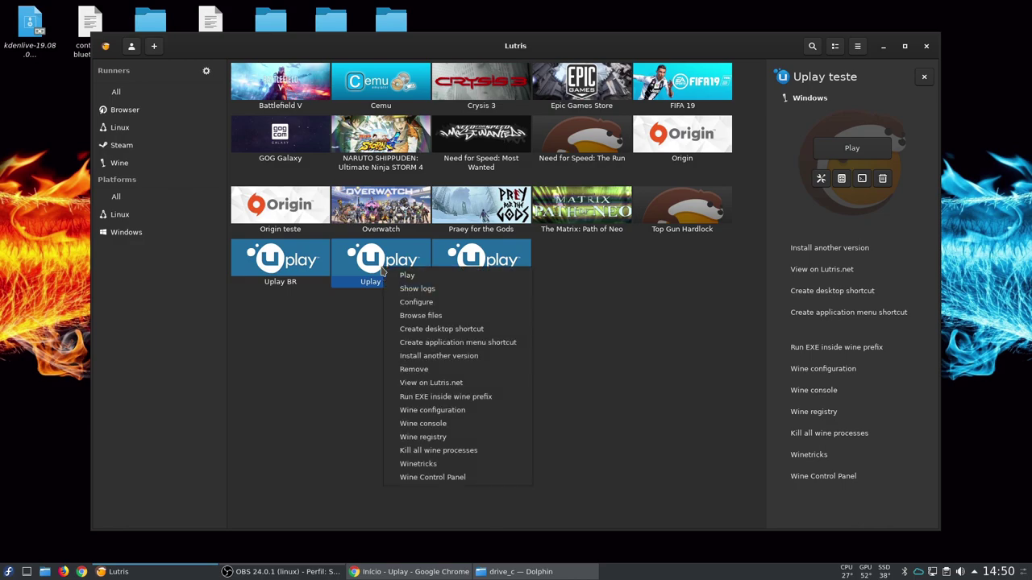
pyautogui.click(470, 401)
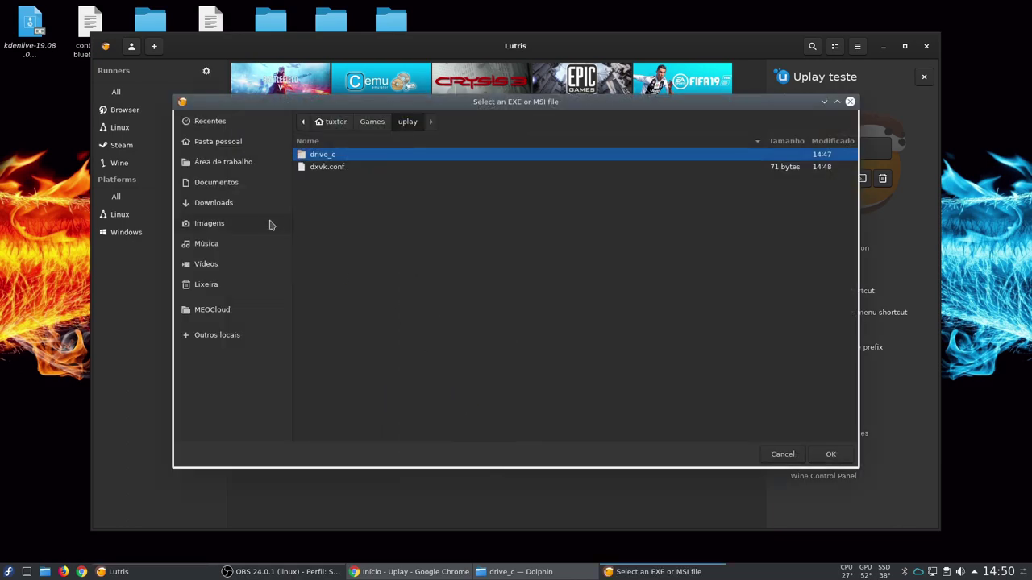
pyautogui.click(214, 203)
pyautogui.scroll(-15, 435, 328)
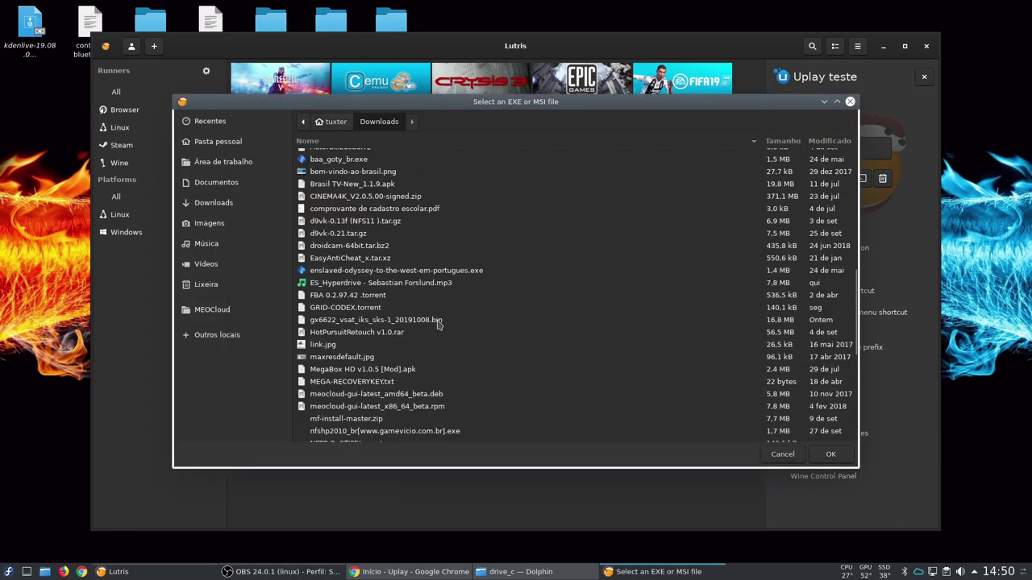
pyautogui.click(357, 377)
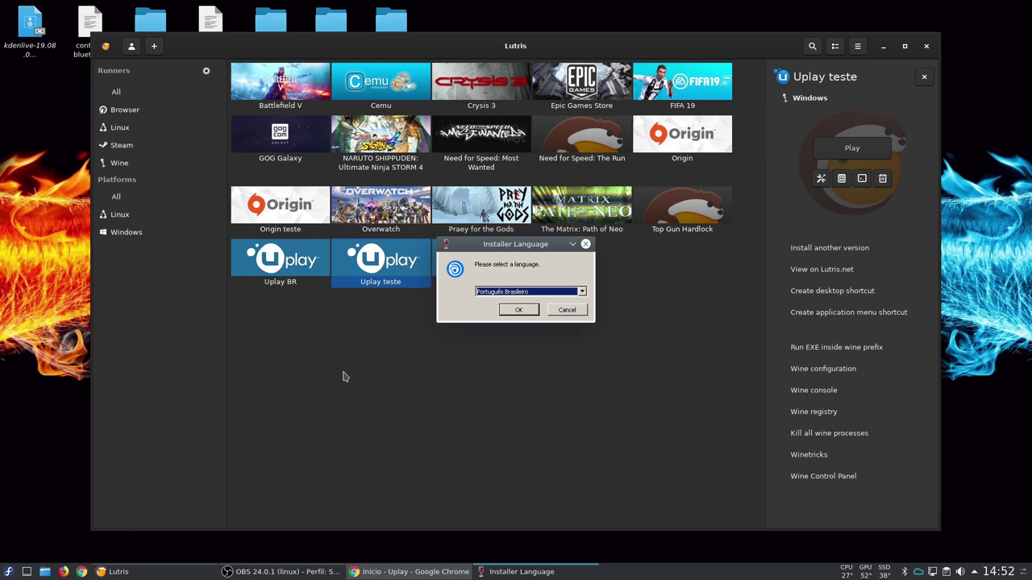
# - Install Uplay with Português Brasileiro as the language, accepting the licence agreement, and finish the installer
pyautogui.click(582, 293)
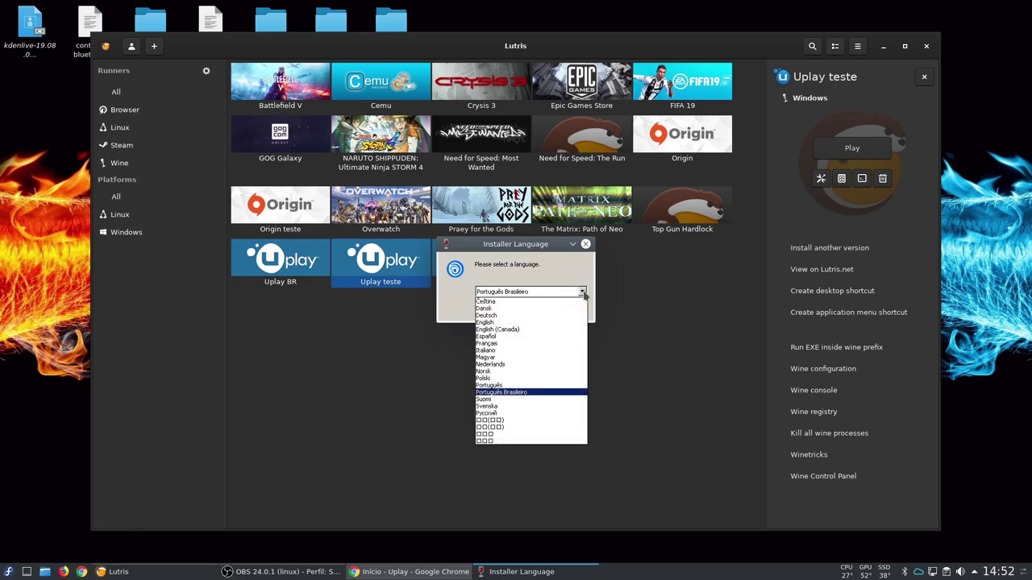
pyautogui.click(582, 294)
pyautogui.click(526, 309)
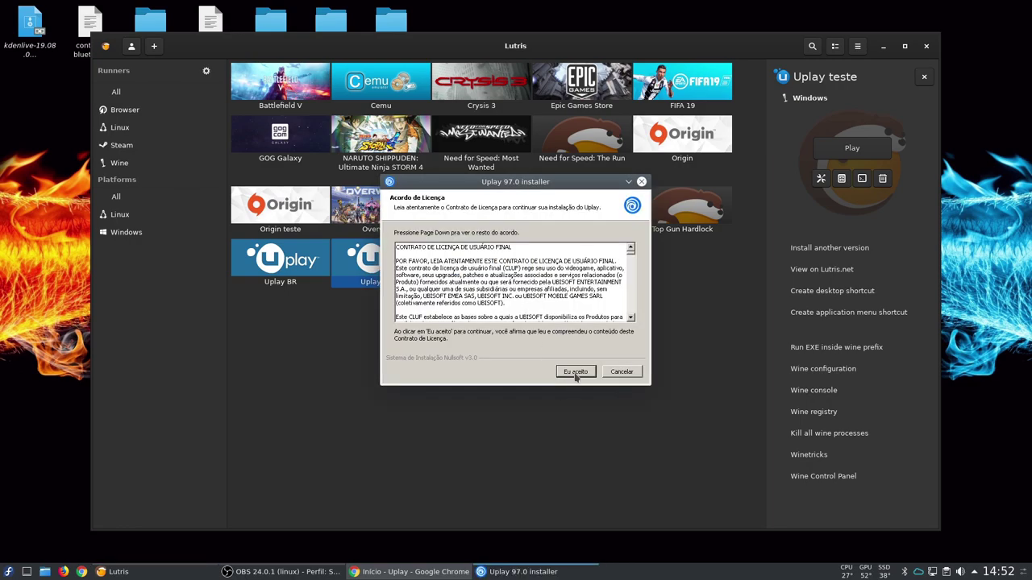
pyautogui.click(575, 374)
pyautogui.click(575, 373)
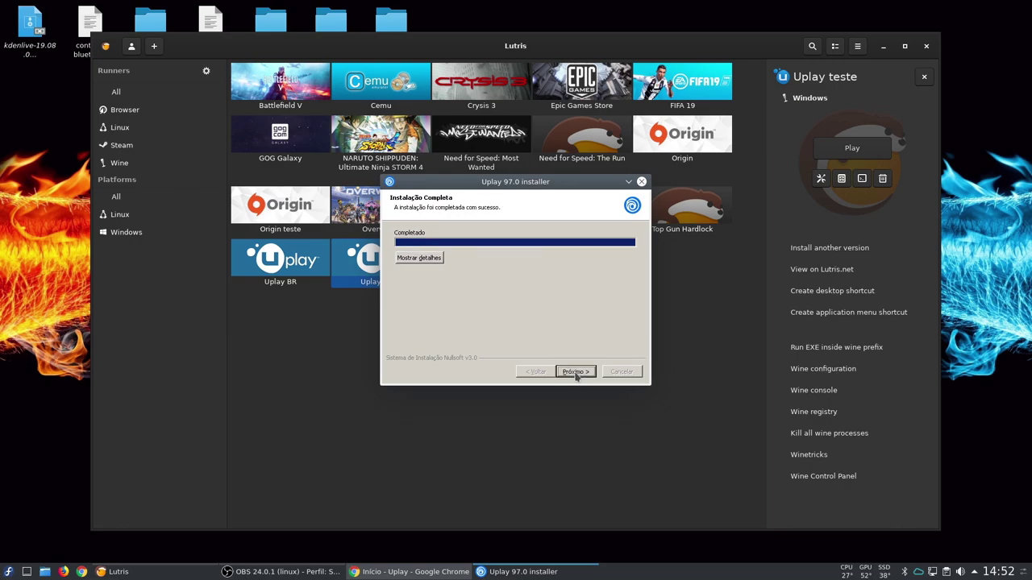
pyautogui.click(576, 372)
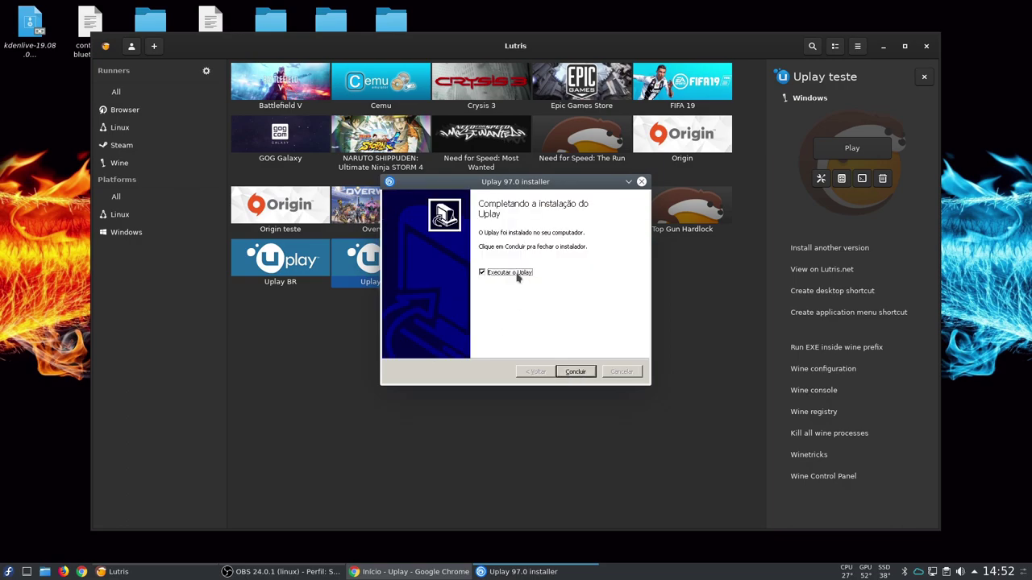
pyautogui.click(574, 373)
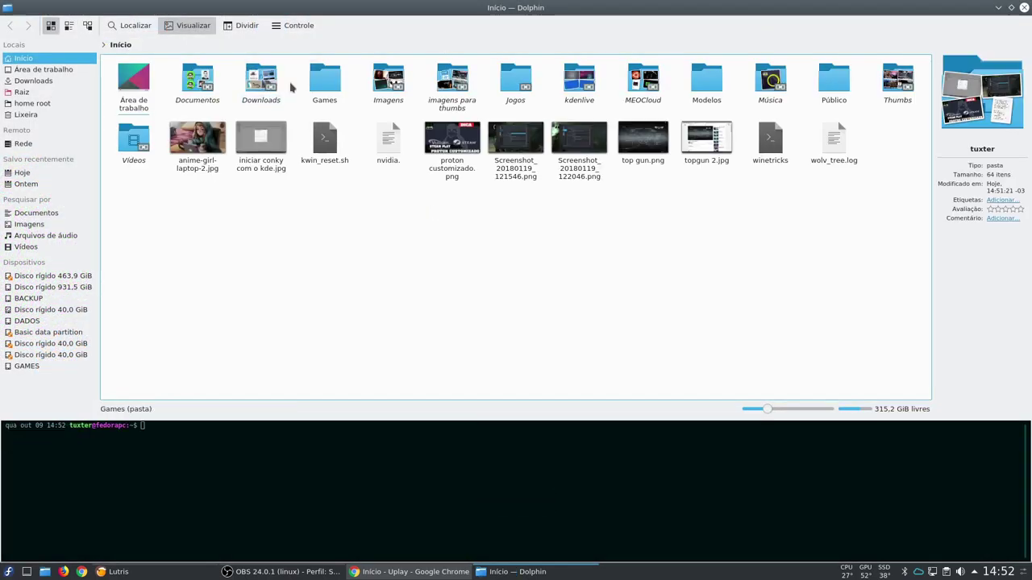
# - Examine Games/uplay/drive_c/Program Files (x86)/Ubisoft/Ubisoft Game Launcher in Dolphin for the Uplay executable, and close the file manager
pyautogui.click(319, 85)
pyautogui.click(200, 90)
pyautogui.click(205, 95)
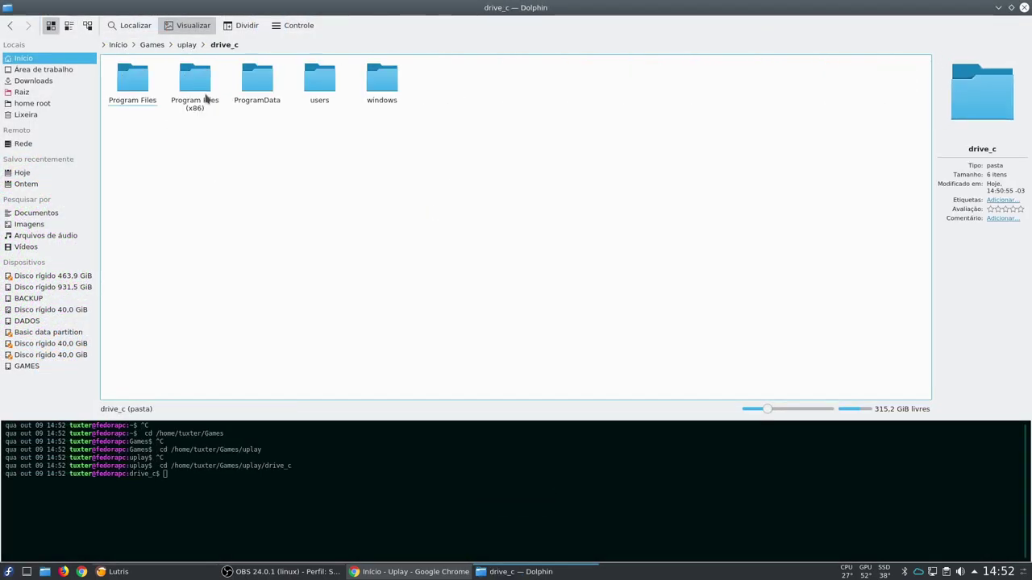
pyautogui.click(208, 105)
pyautogui.click(266, 103)
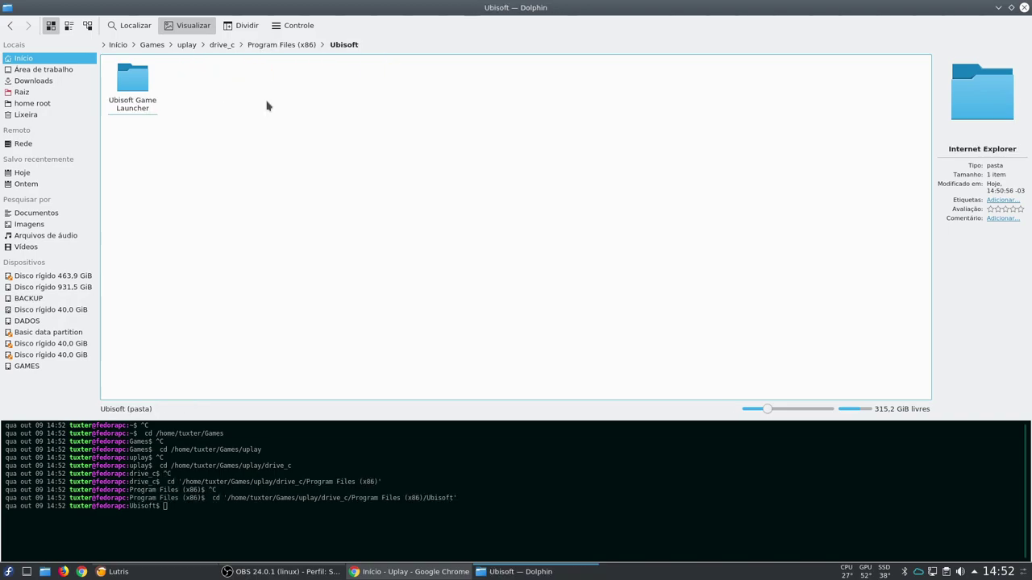
pyautogui.click(141, 98)
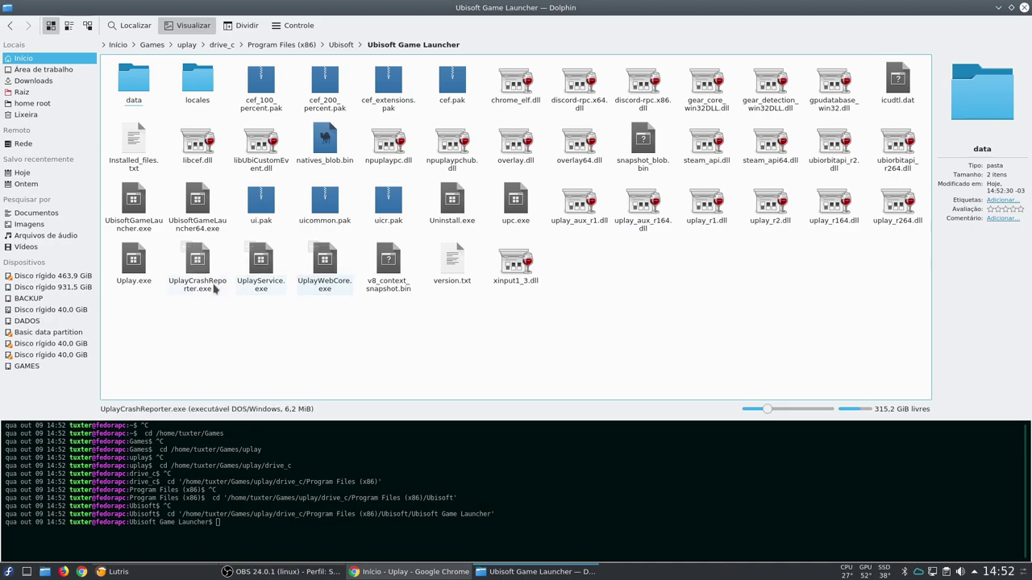
pyautogui.click(134, 262)
pyautogui.click(1022, 8)
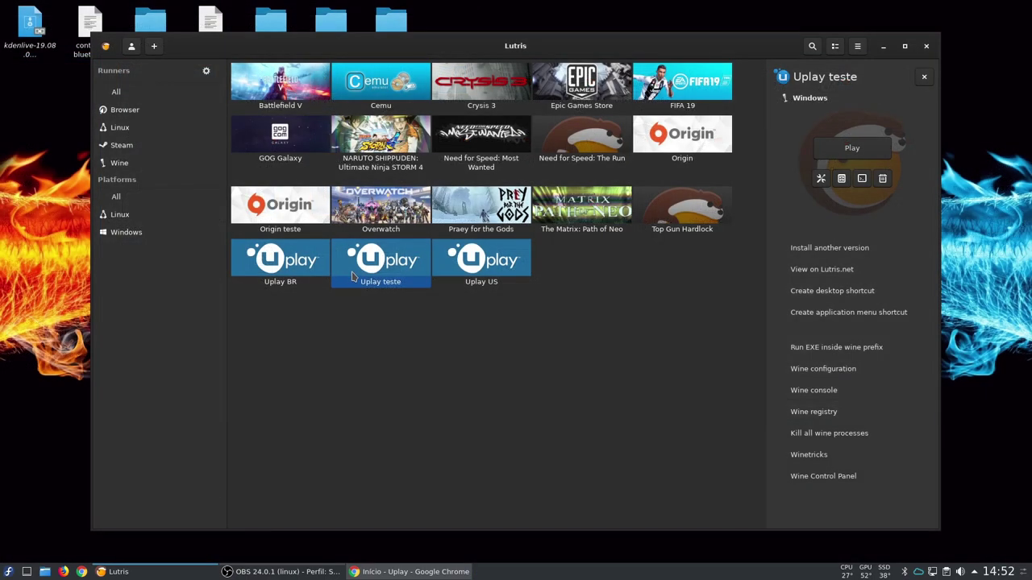
# - Configure Uplay teste to use Uplay.exe from the Ubisoft Game Launcher folder as its executable
pyautogui.rightClick(351, 277)
pyautogui.click(392, 309)
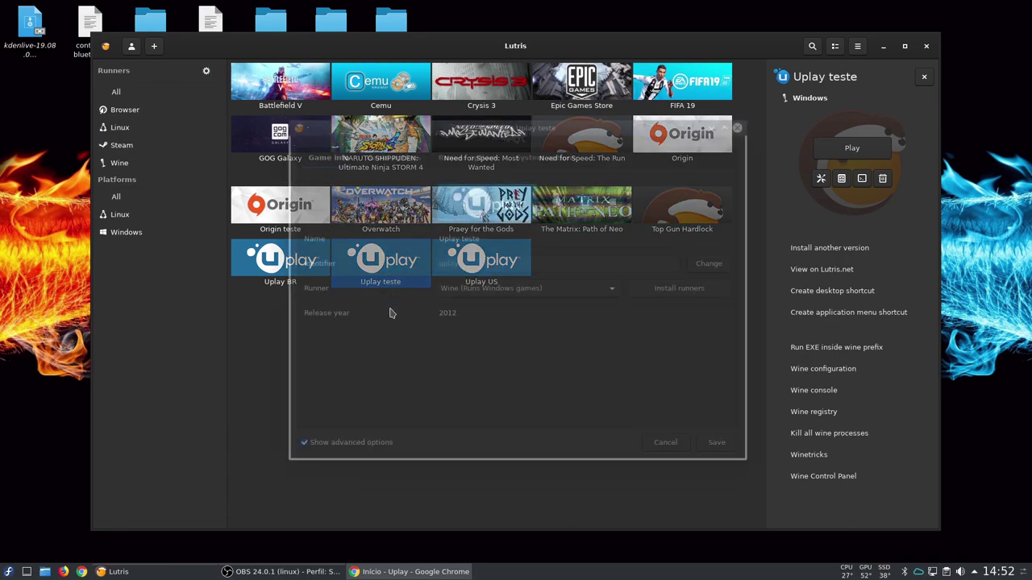
pyautogui.click(411, 161)
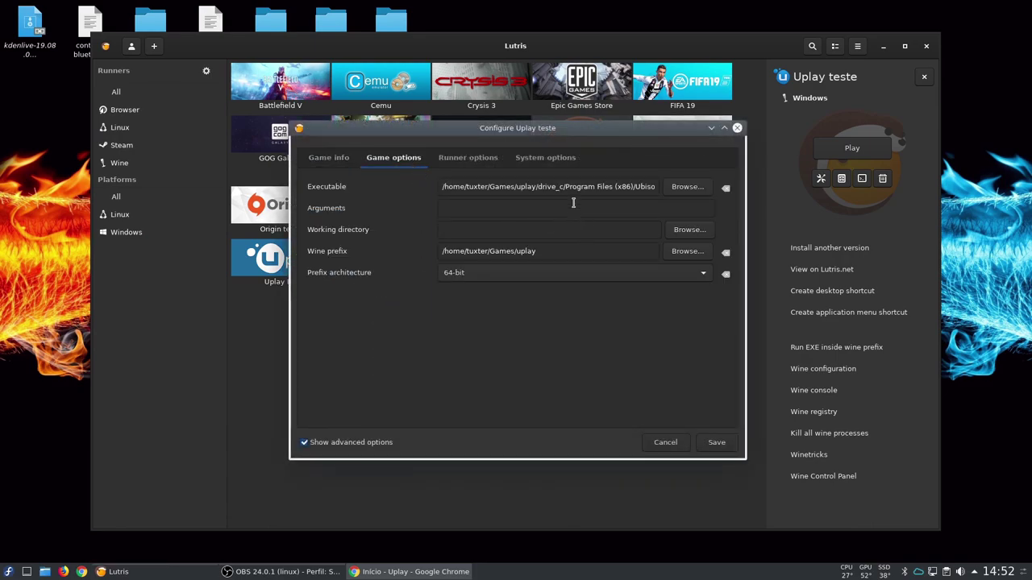
pyautogui.click(708, 190)
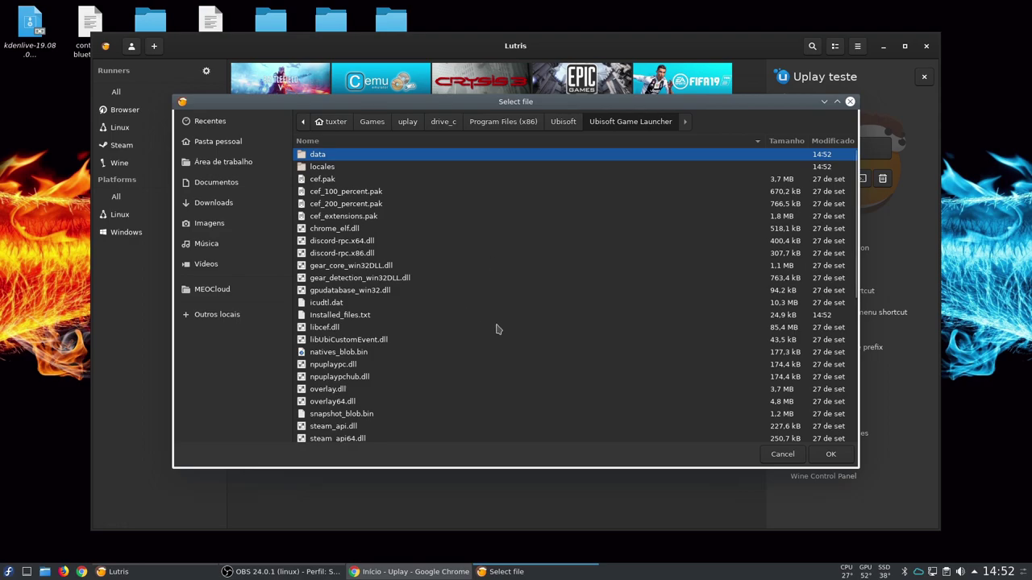
pyautogui.scroll(-5, 497, 331)
pyautogui.click(331, 275)
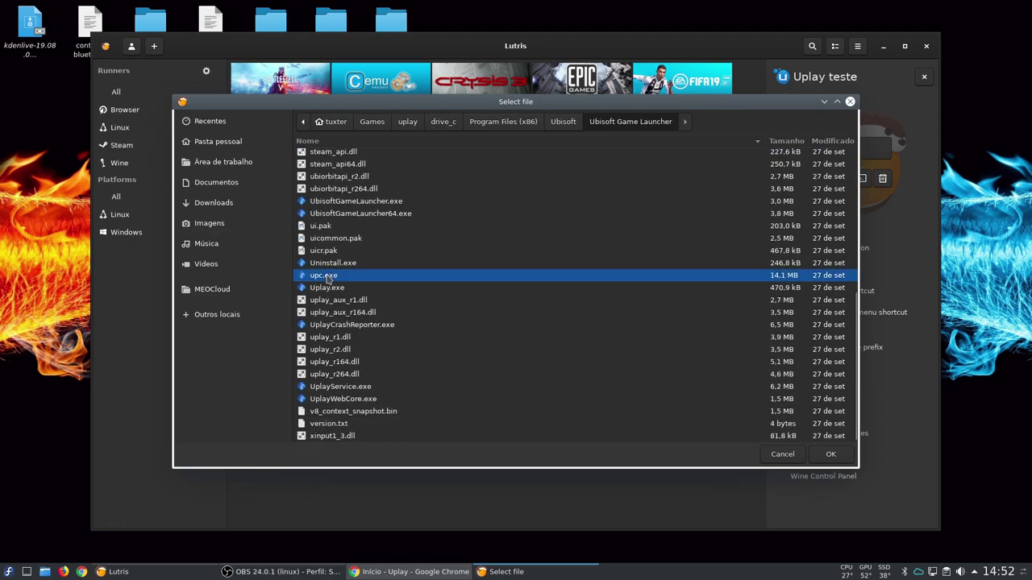
pyautogui.click(328, 288)
pyautogui.press('Return')
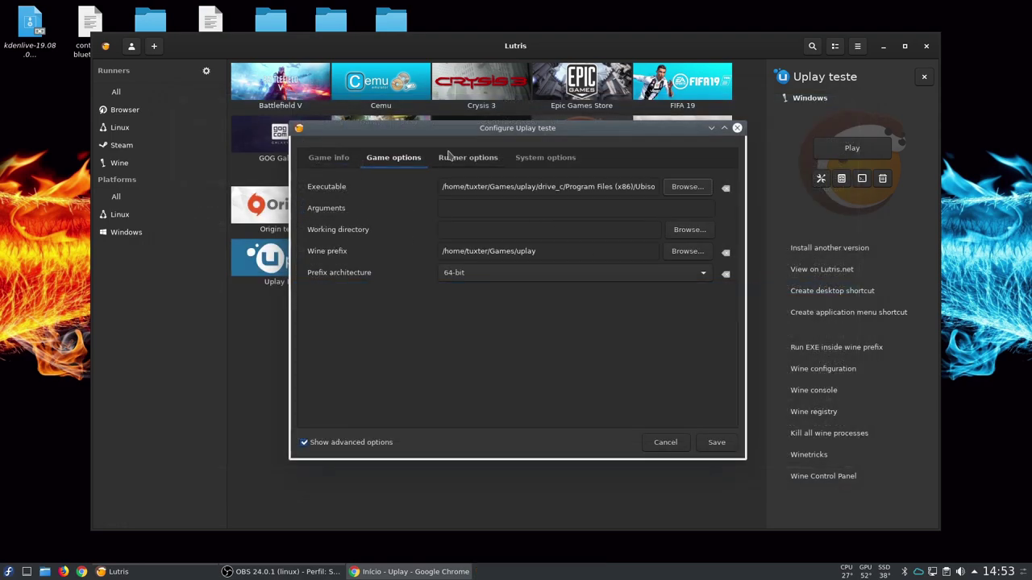
# - Look over the runner options and set the DXVK_HUD environment variable in the system options to "api.frametimes,fps"
pyautogui.click(451, 159)
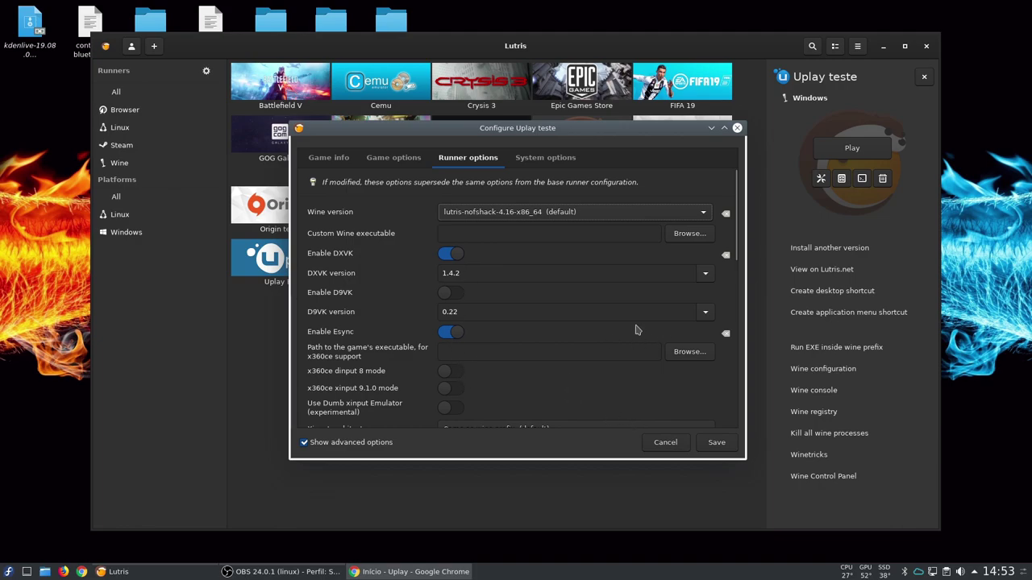
pyautogui.click(545, 158)
pyautogui.scroll(-10, 717, 313)
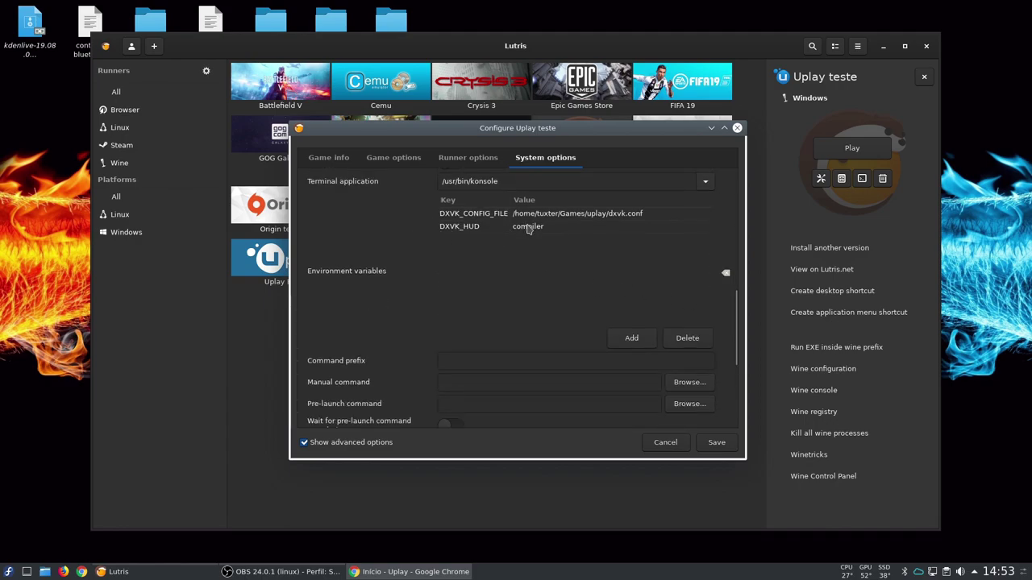
pyautogui.click(528, 228)
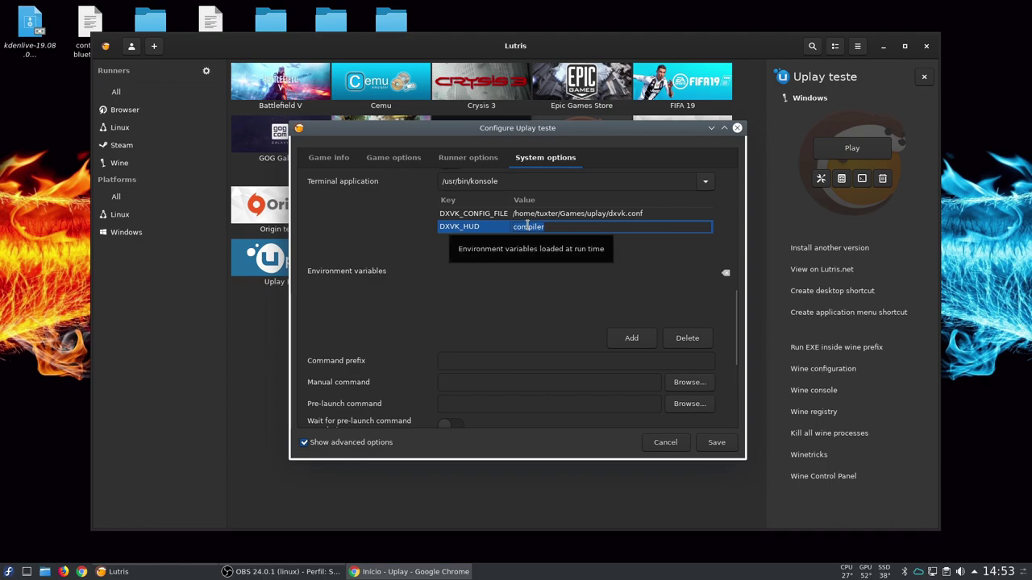
pyautogui.click(548, 226)
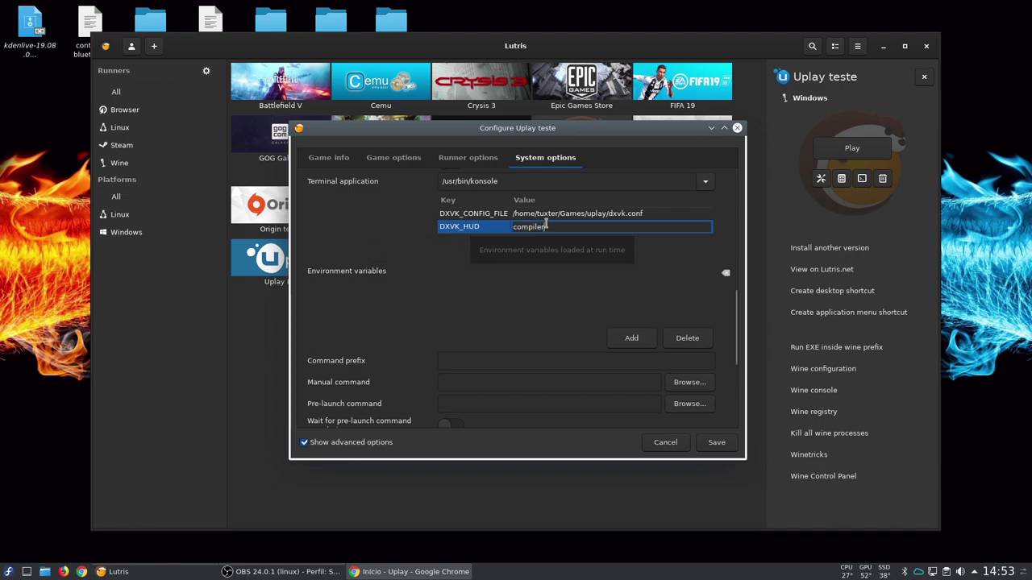
pyautogui.write('api,')
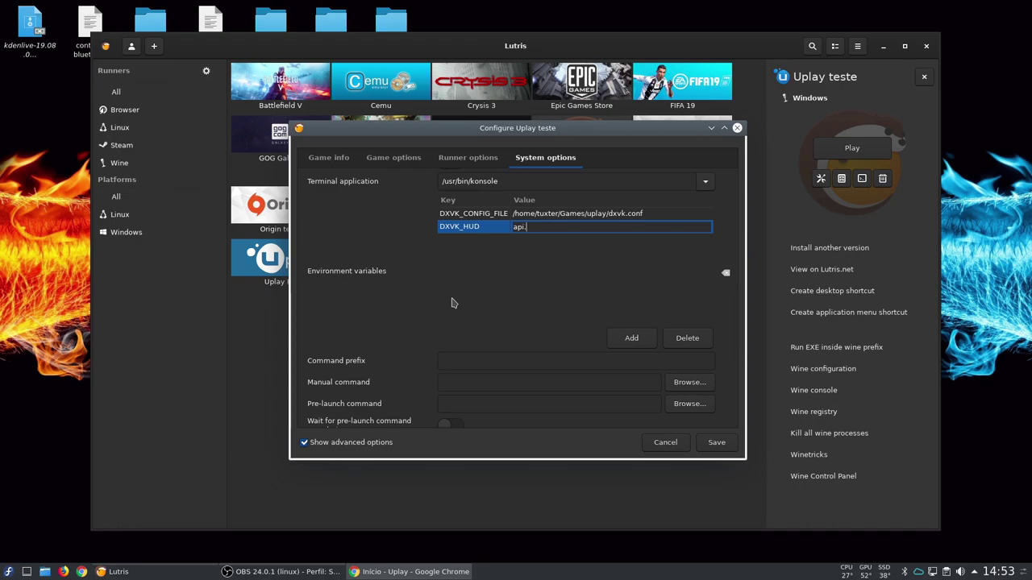
pyautogui.write('.frametimes,fps')
pyautogui.press('Return')
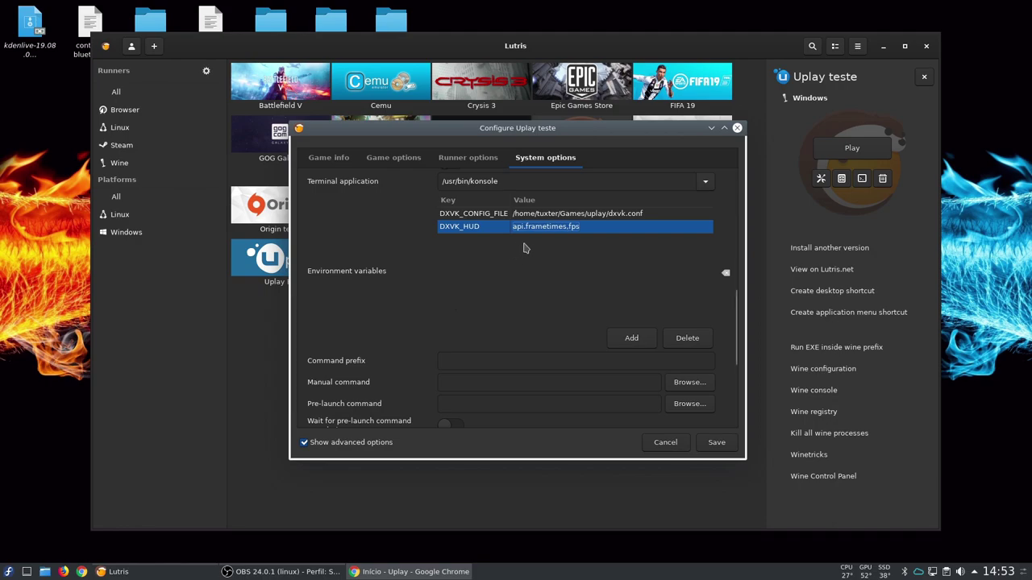
# - Replace the period in the DXVK_HUD value with a comma so it reads "api,frametimes,fps"
pyautogui.click(525, 228)
pyautogui.click(525, 228)
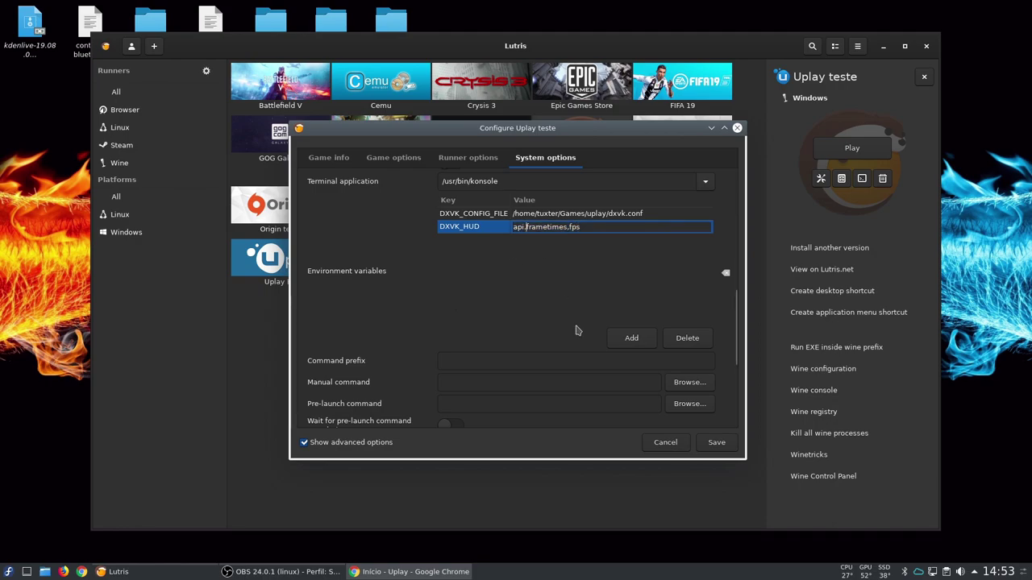
pyautogui.press('BackSpace')
pyautogui.write(',')
pyautogui.press('Return')
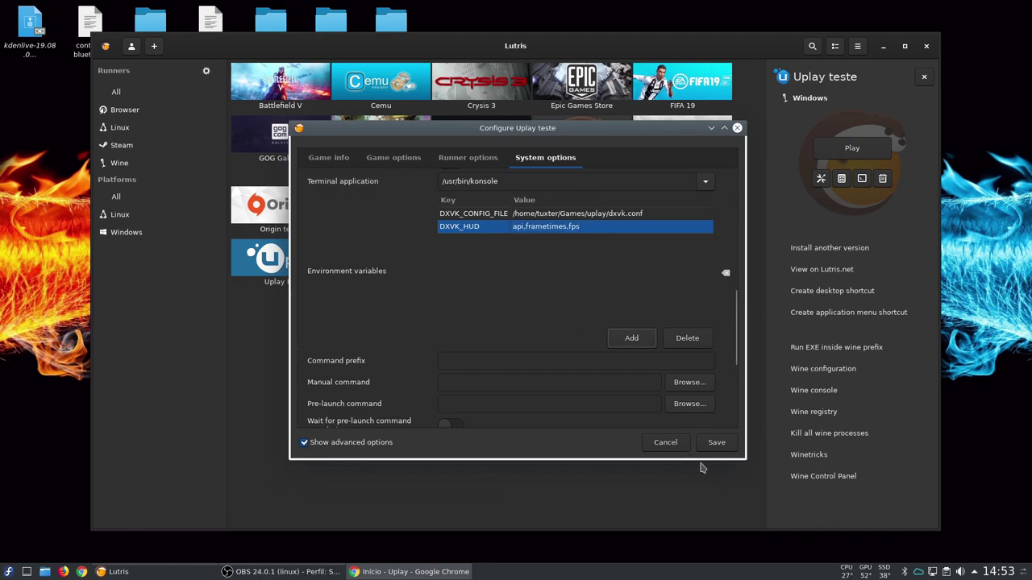
# - Save the Uplay teste configuration and launch it, minimizing the Lutris window
pyautogui.click(716, 442)
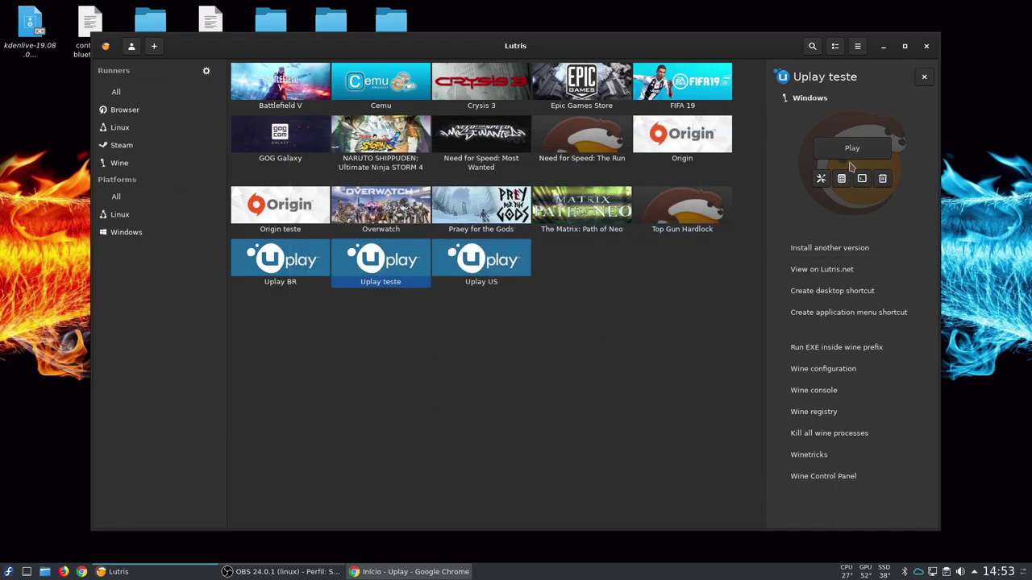
pyautogui.click(883, 46)
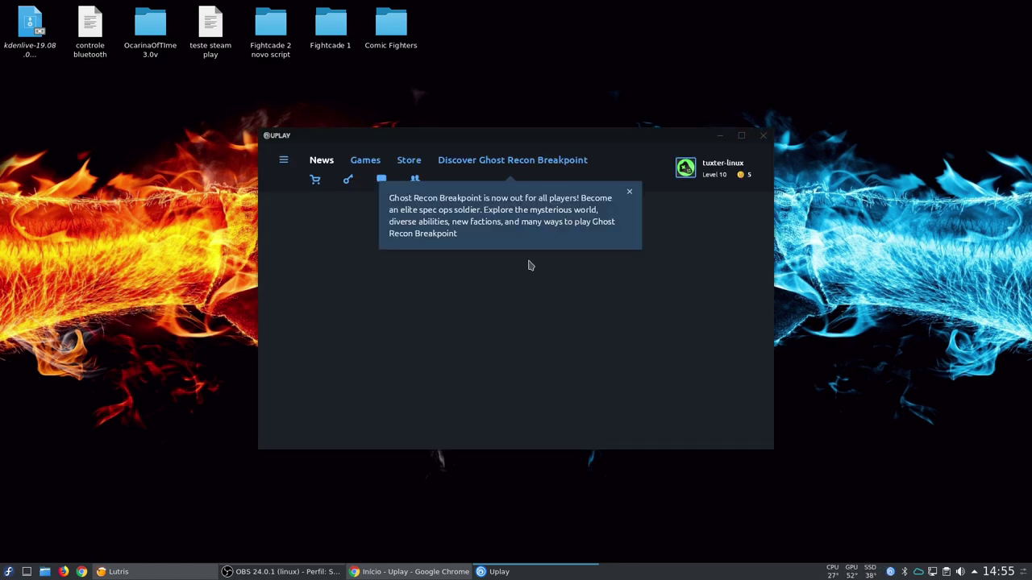
# - Dismiss the Ghost Recon Breakpoint notice, and move and enlarge the Uplay window on the desktop
pyautogui.click(630, 193)
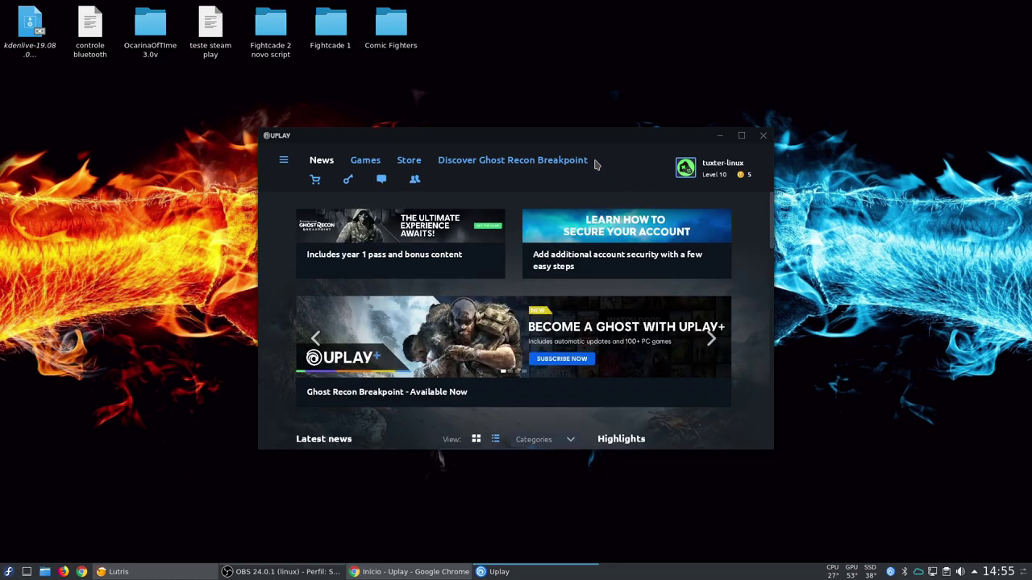
pyautogui.moveTo(565, 138); pyautogui.dragTo(425, 75)
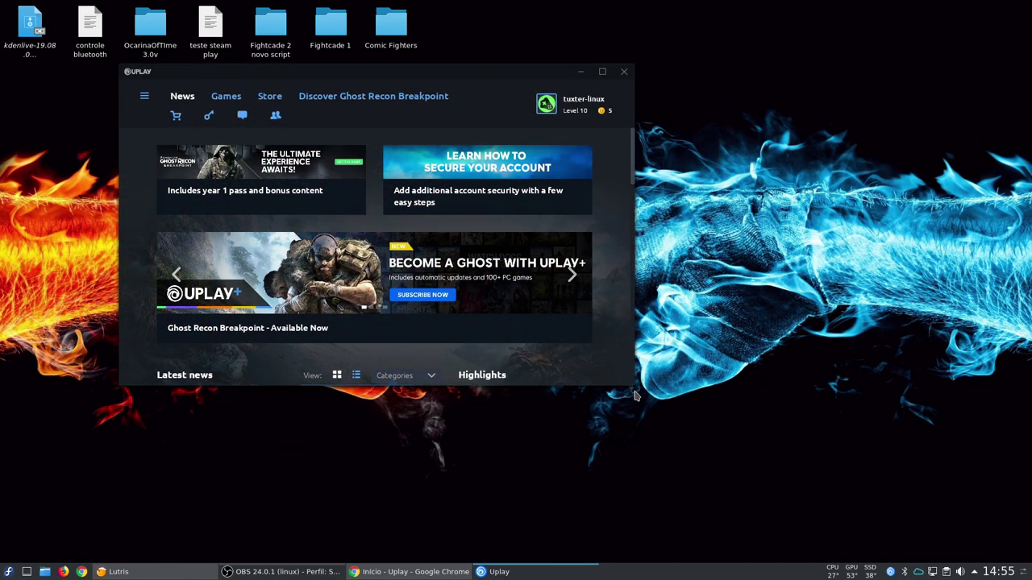
pyautogui.moveTo(636, 391); pyautogui.dragTo(828, 508)
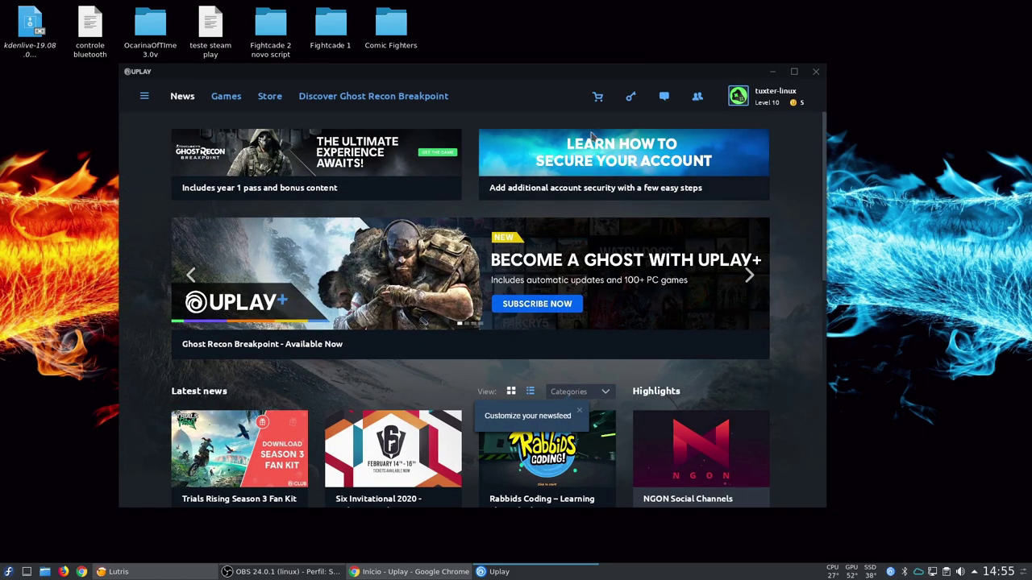
# - Browse the game offers in the Uplay Store
pyautogui.click(270, 97)
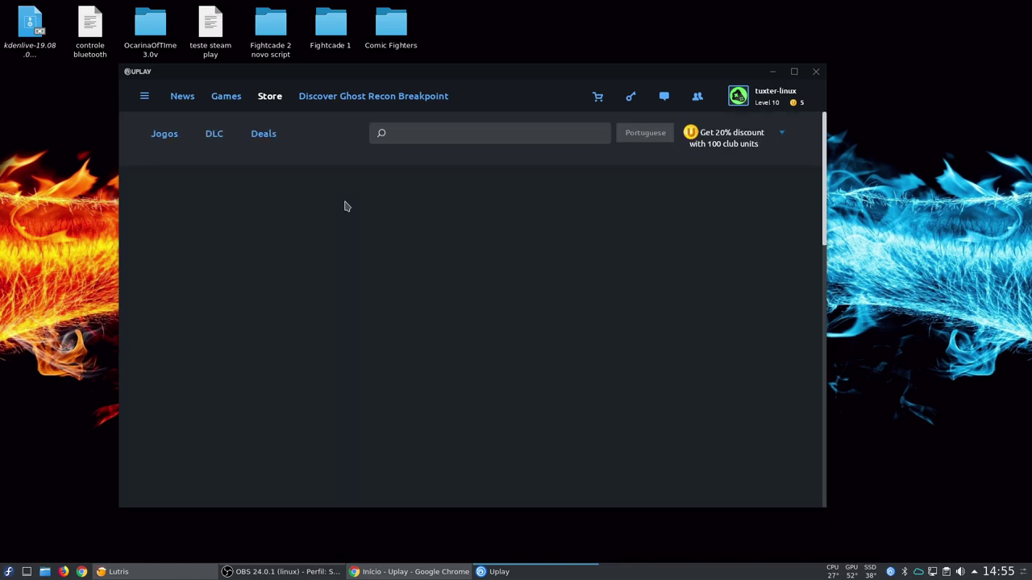
pyautogui.scroll(-10, 567, 226)
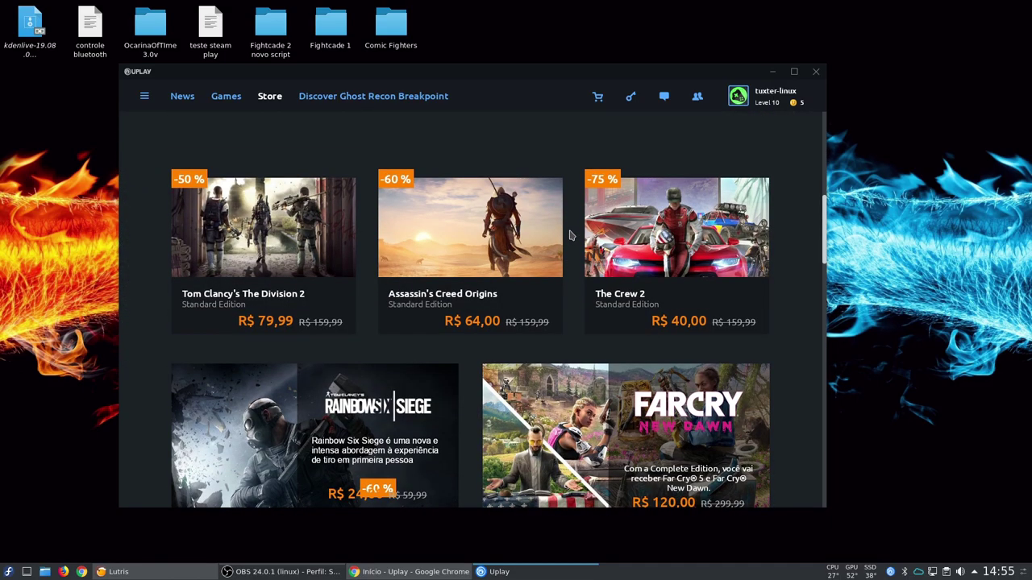
pyautogui.scroll(-10, 570, 234)
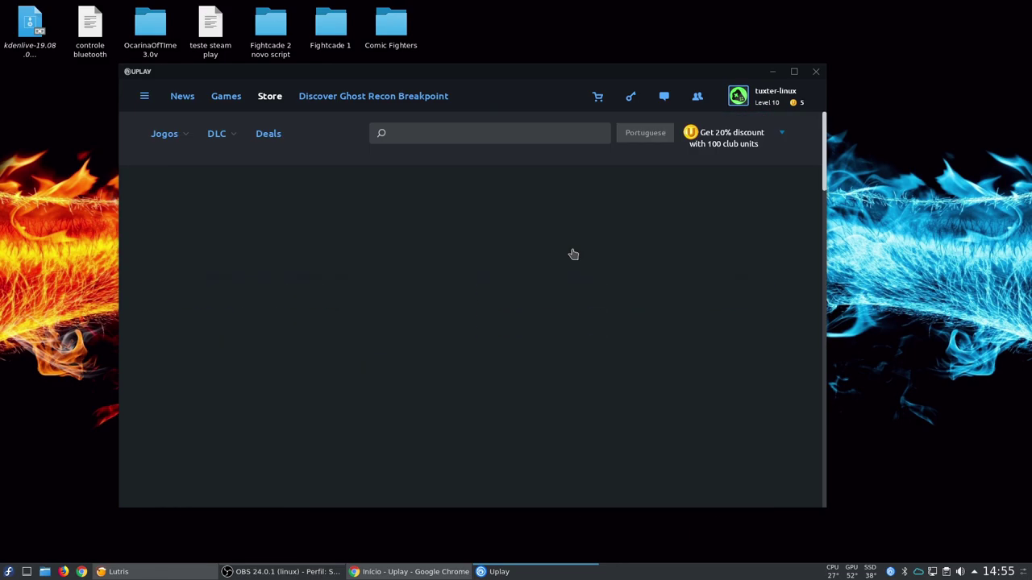
pyautogui.scroll(-20, 571, 255)
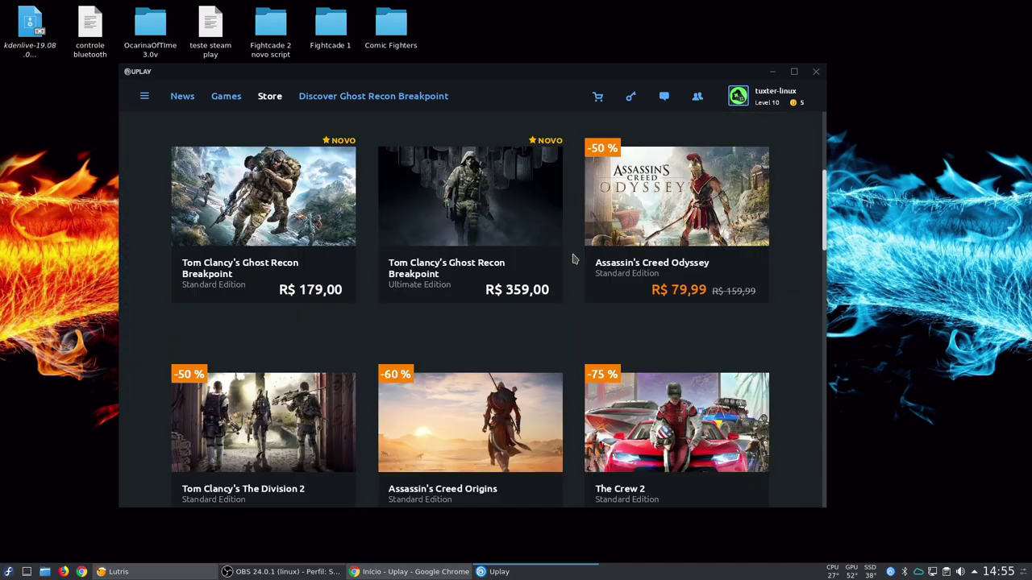
pyautogui.scroll(-2, 573, 258)
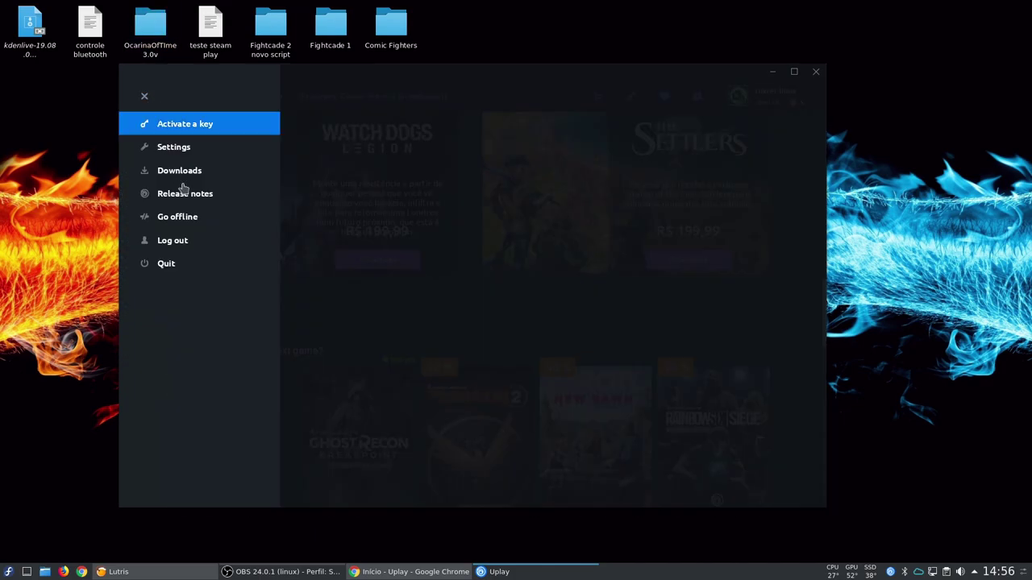
# - Set the Uplay interface language to Português brasileiro and leave the settings for the News and Games pages
pyautogui.click(187, 151)
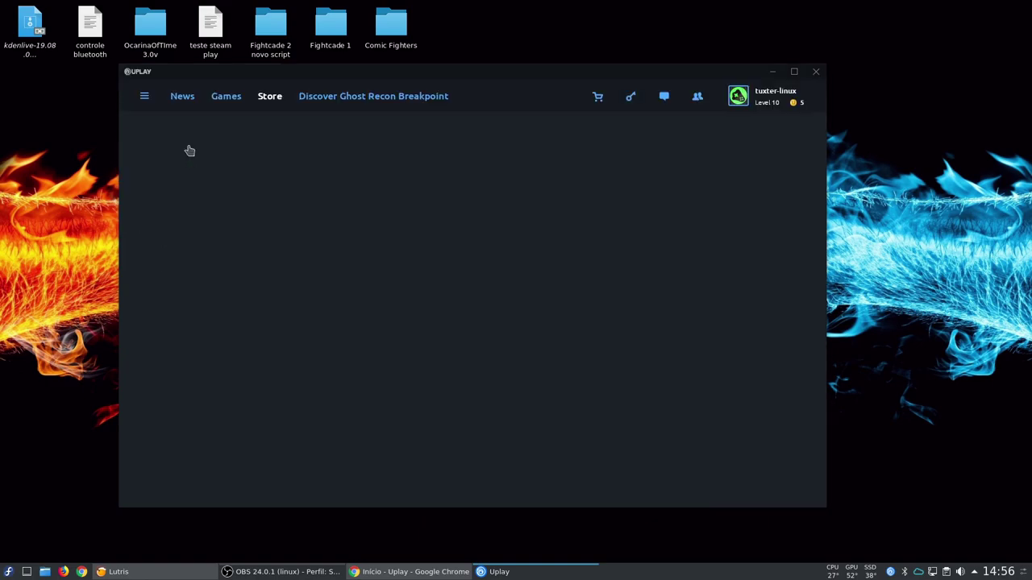
pyautogui.click(453, 185)
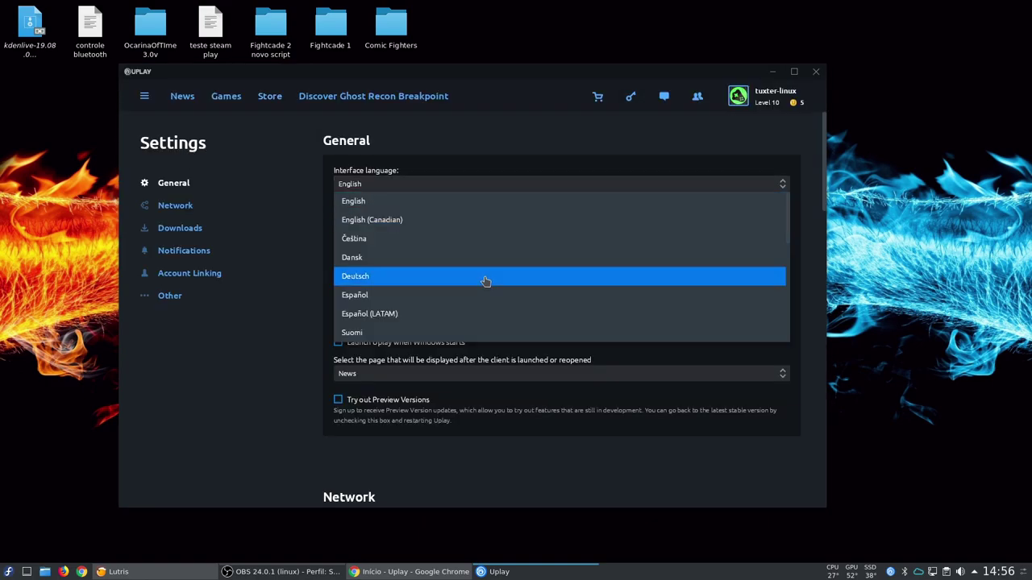
pyautogui.scroll(-3, 493, 287)
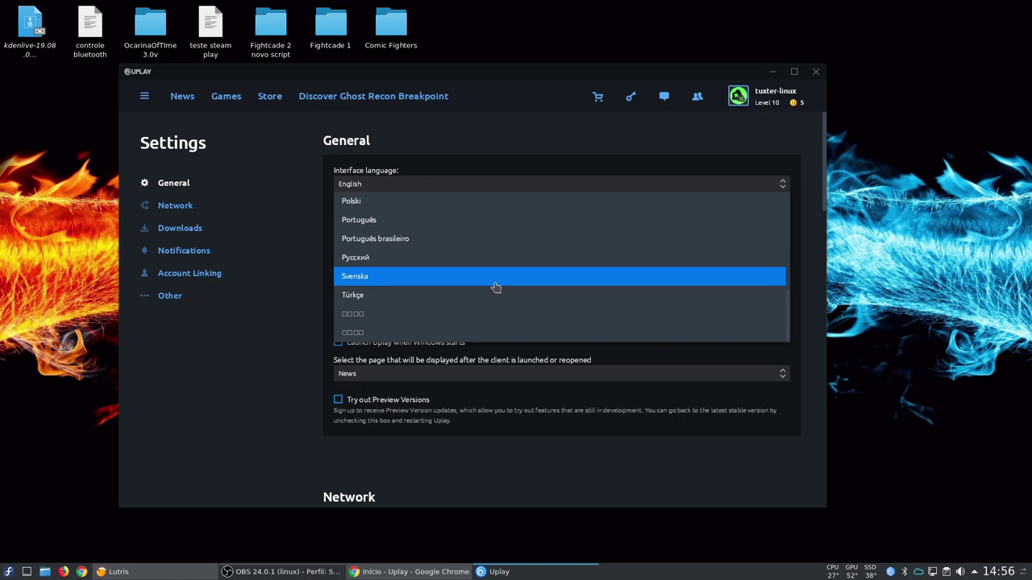
pyautogui.click(456, 239)
pyautogui.click(182, 98)
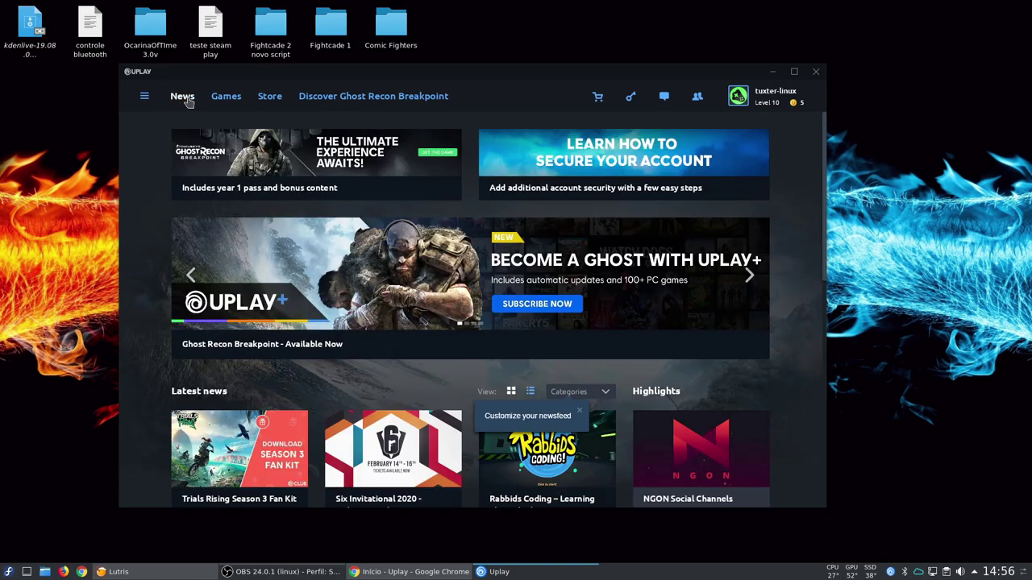
pyautogui.click(229, 98)
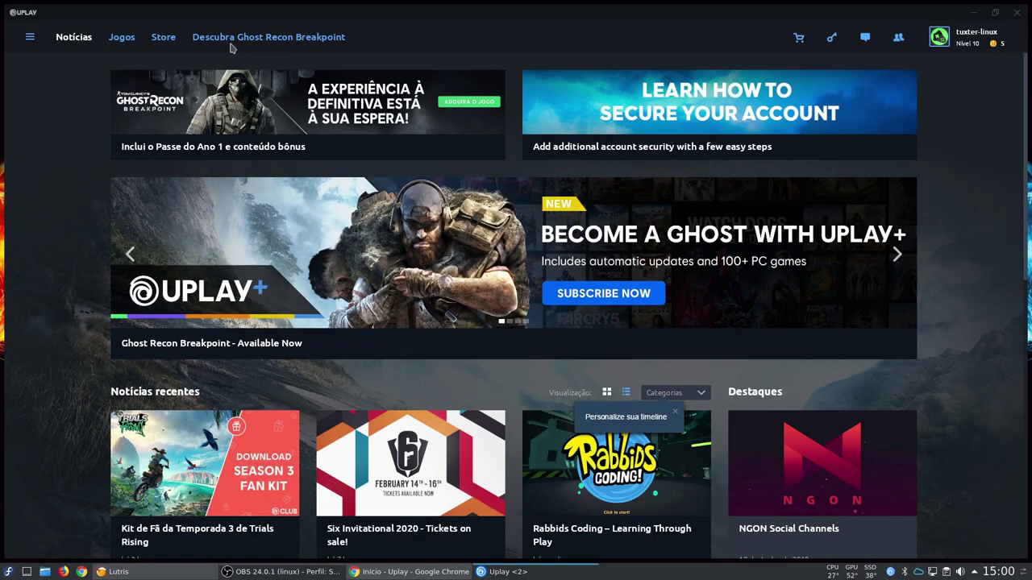
# - Look through the owned and free games in the Jogos library
pyautogui.click(132, 45)
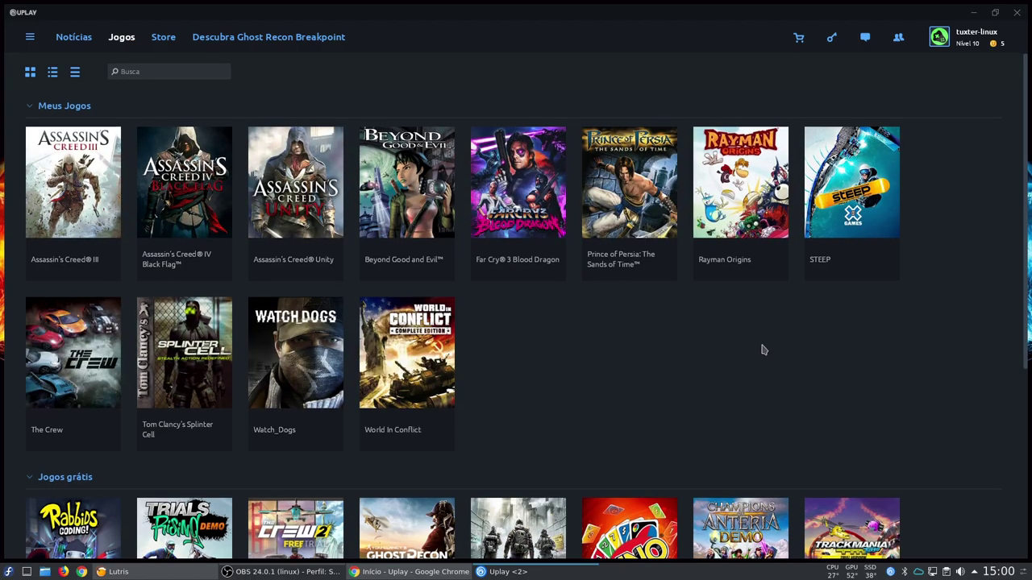
pyautogui.scroll(-3, 762, 350)
pyautogui.scroll(3, 401, 369)
pyautogui.scroll(-5, 560, 422)
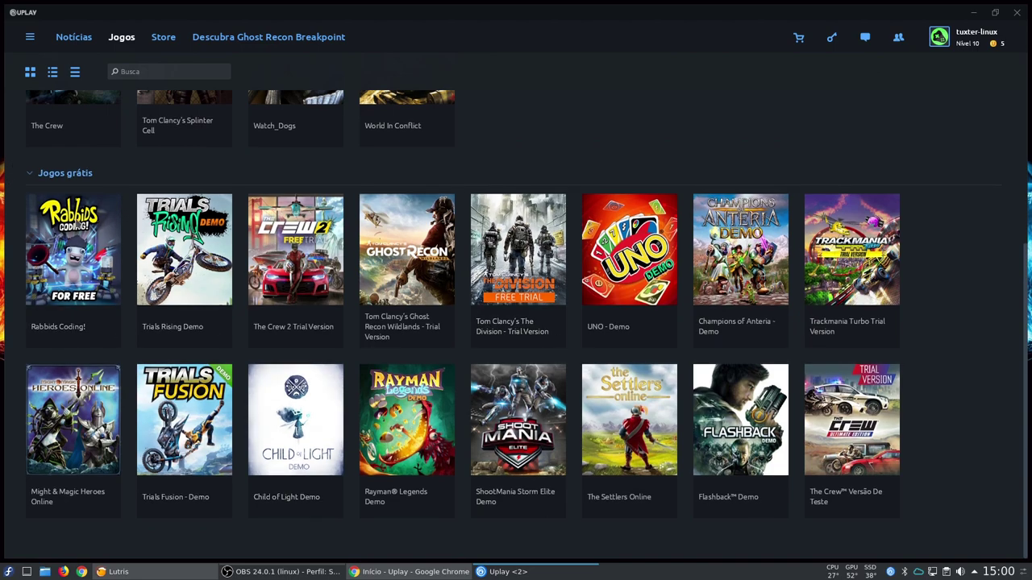
# - View the details of the free game Rabbids Coding! and return to the owned games in the library
pyautogui.click(91, 245)
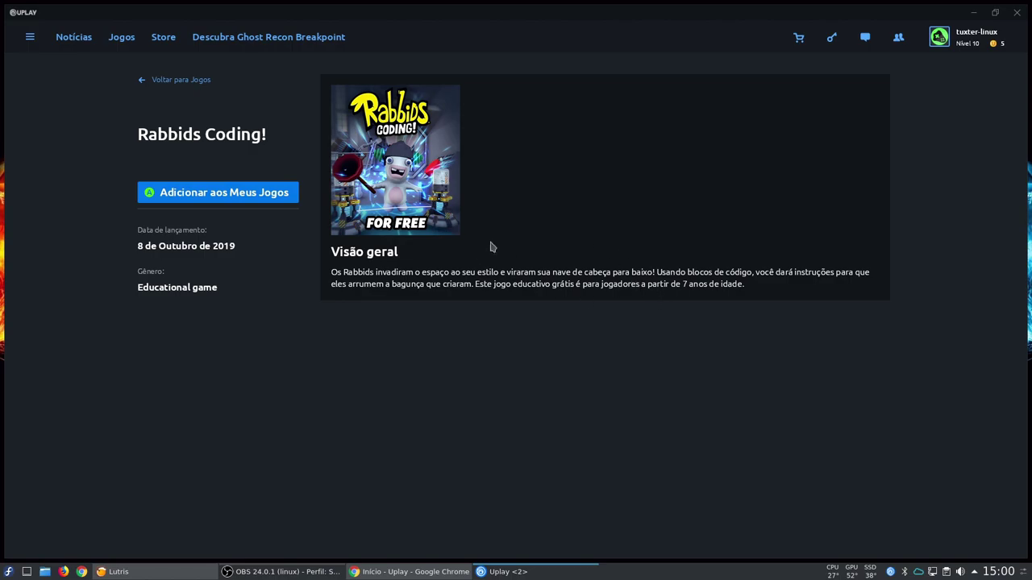
pyautogui.click(137, 43)
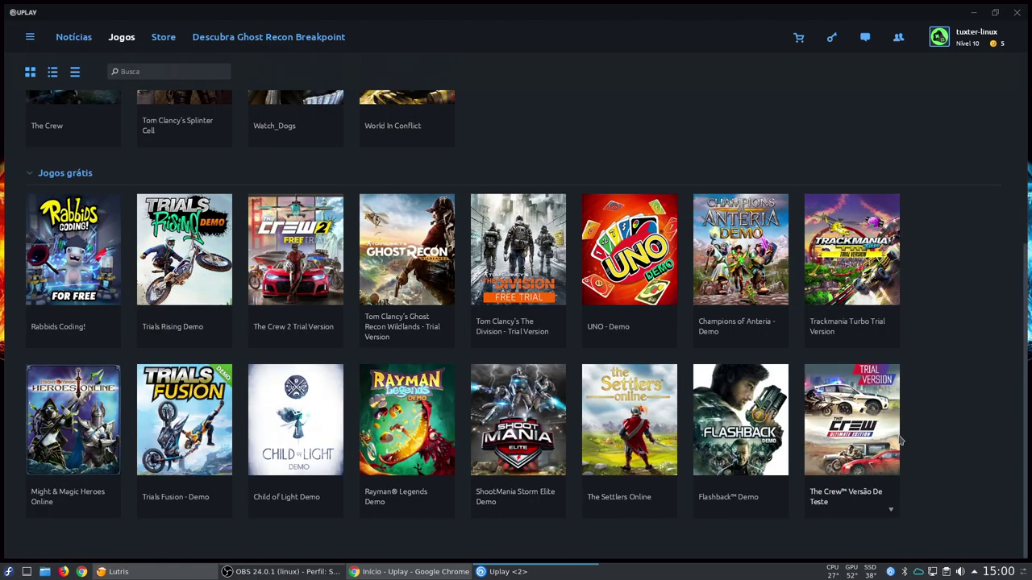
pyautogui.scroll(4, 901, 440)
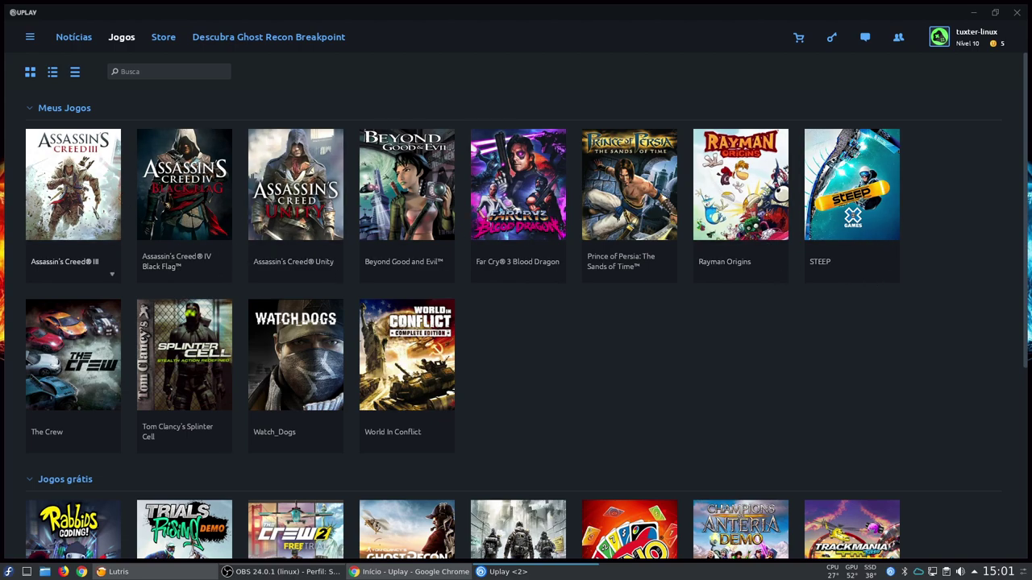
# - View the Assassin's Creed IV Black Flag page, dismissing its challenges tip, and return to the games library
pyautogui.click(207, 208)
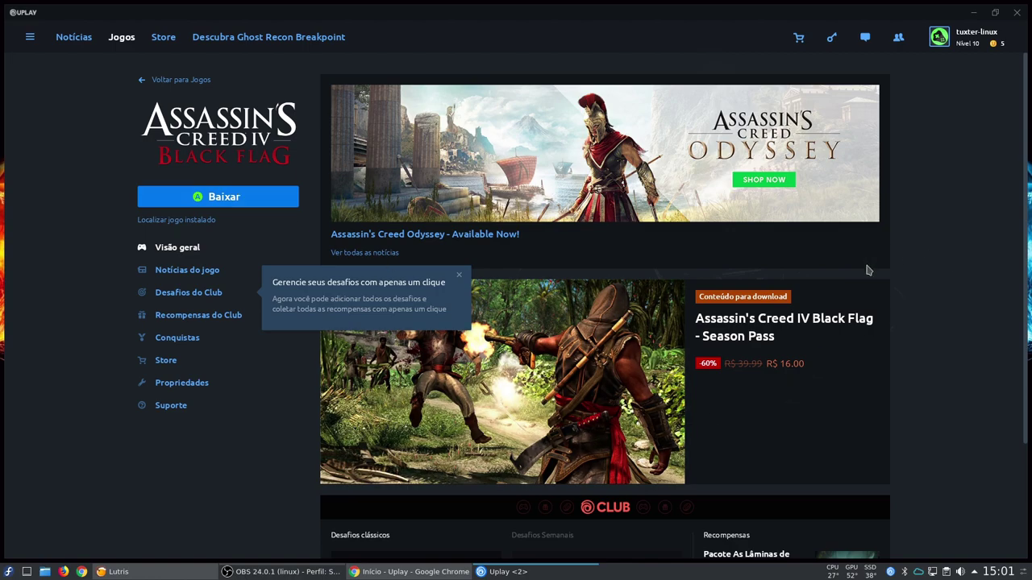
pyautogui.click(459, 276)
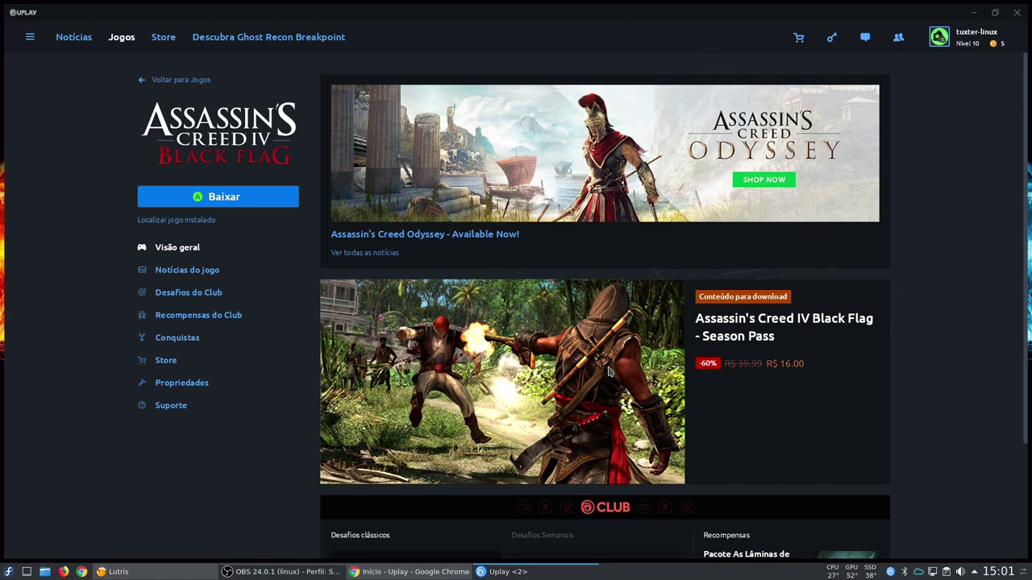
pyautogui.click(143, 79)
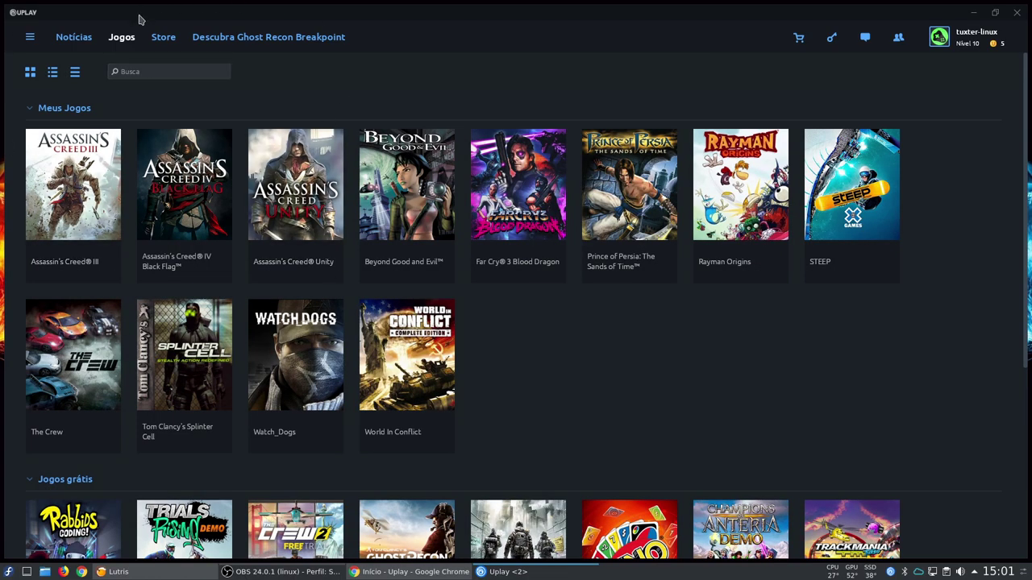